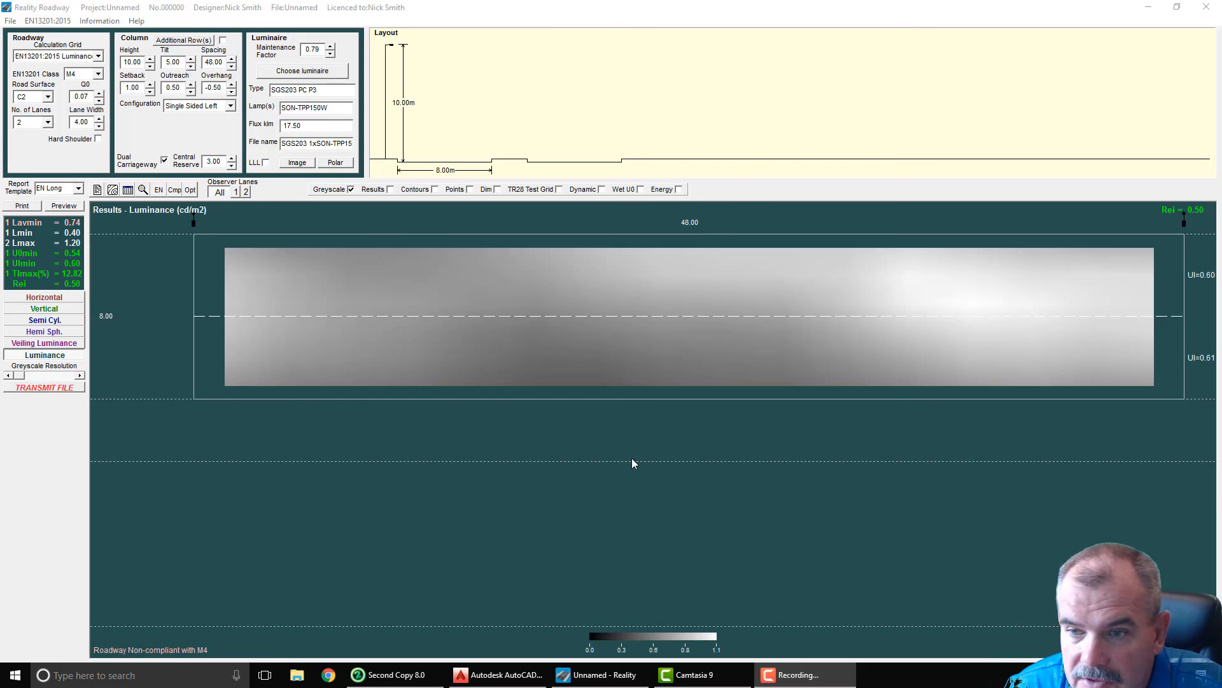
Step: Switch the main row's column configuration to Opposite, followed by Twin Central
click(214, 106)
click(203, 132)
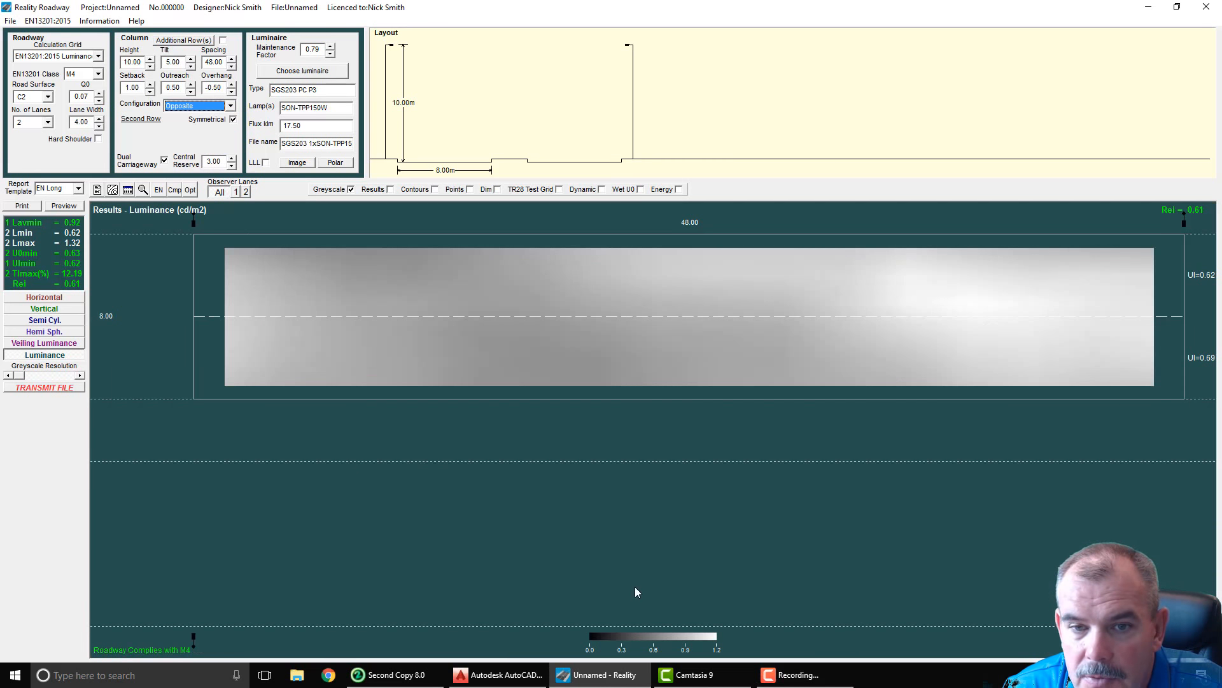
click(205, 106)
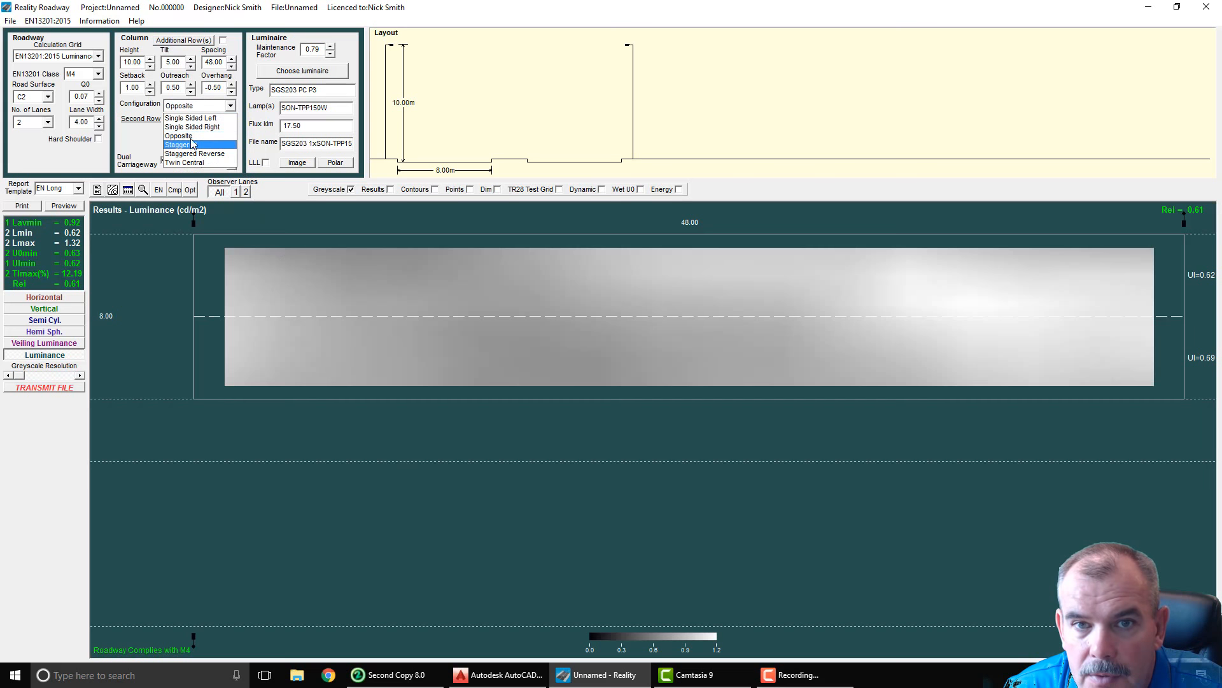
click(191, 162)
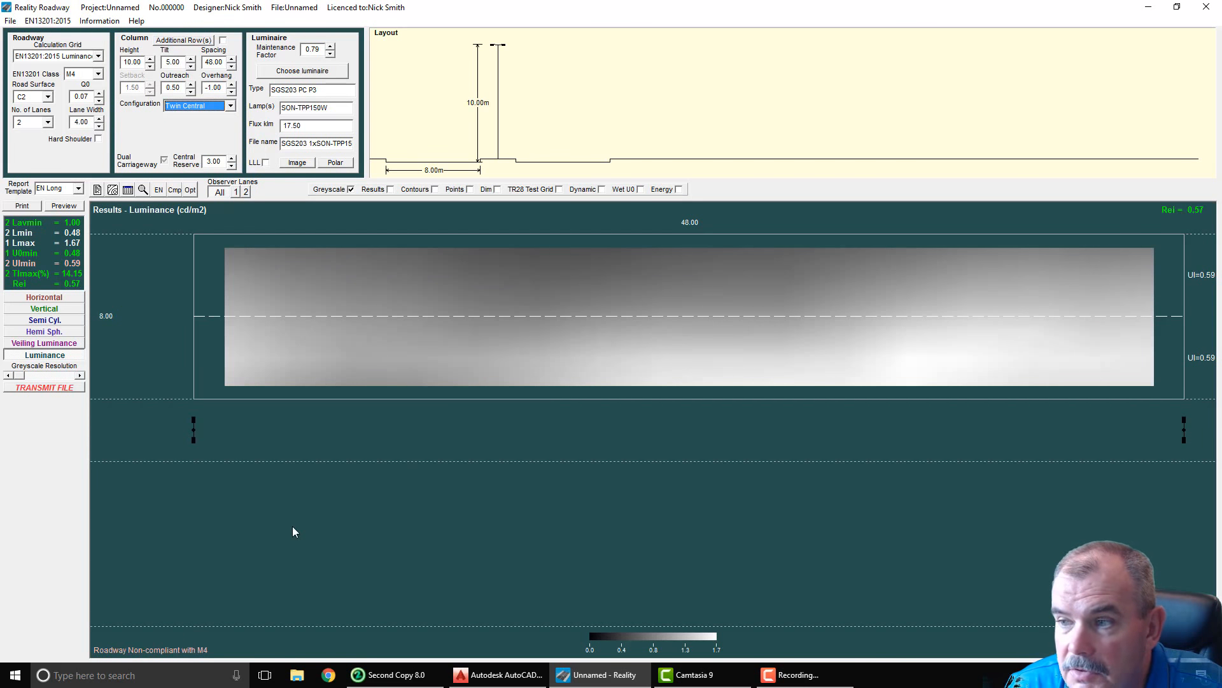
Step: Return the column configuration to Opposite and change it to Single Sided Right
click(182, 106)
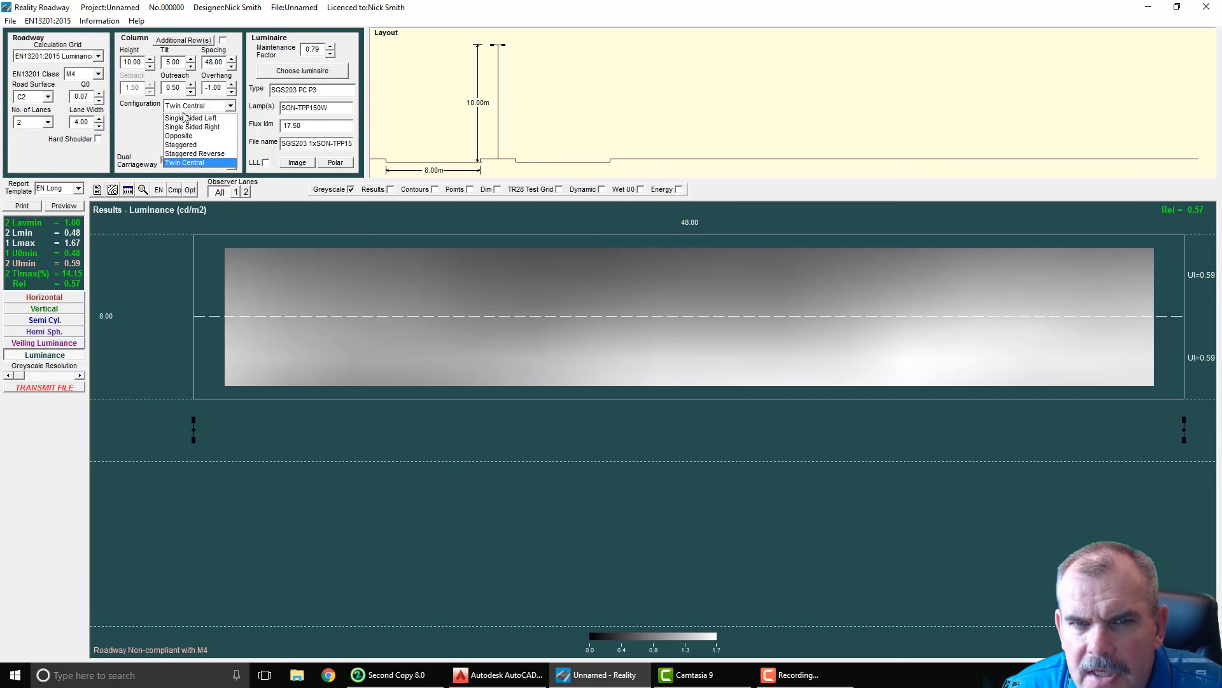
click(180, 136)
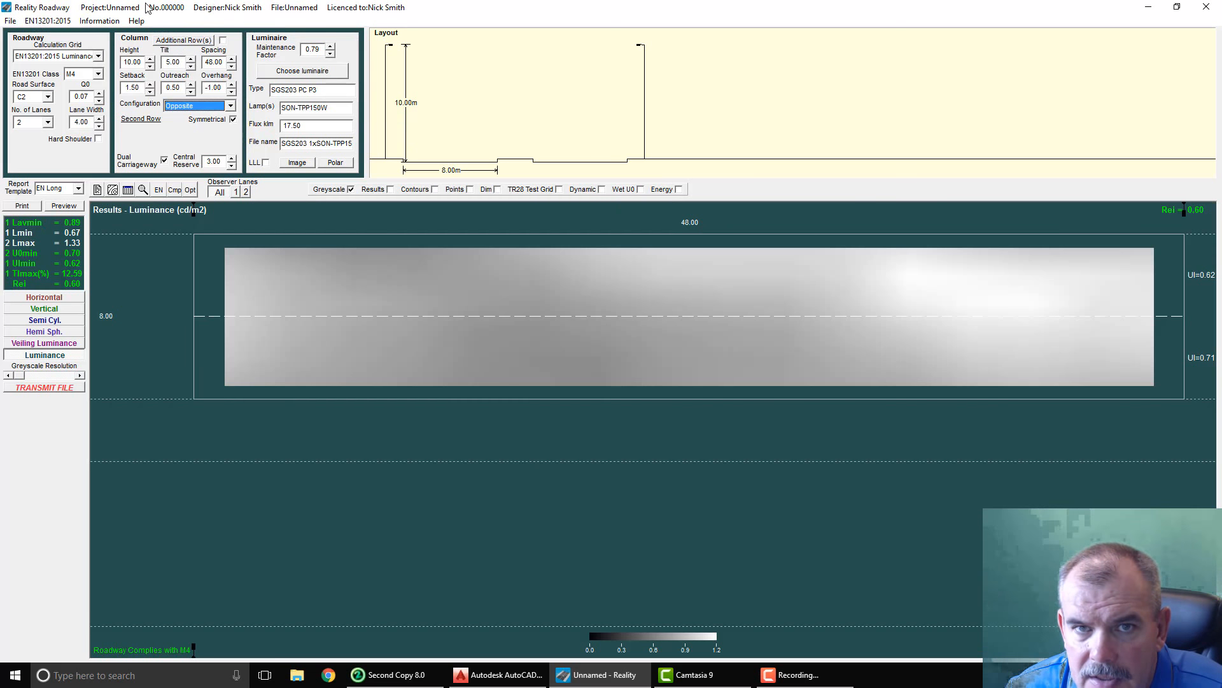
click(212, 108)
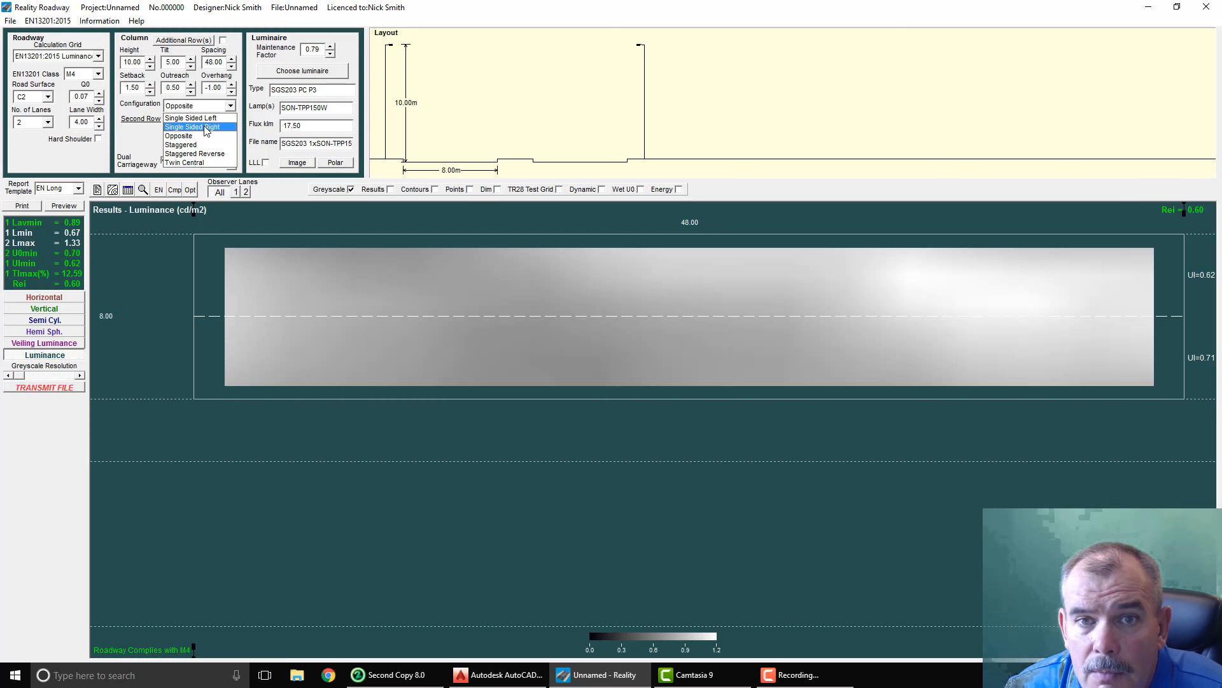
click(207, 127)
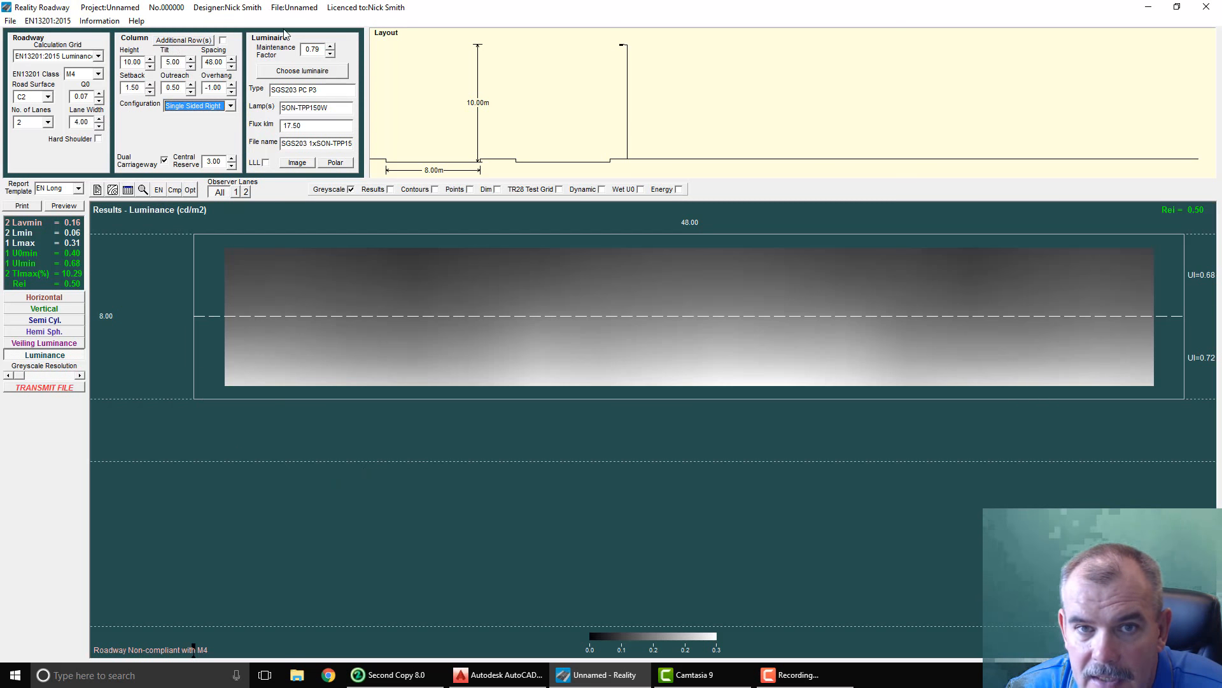
Step: Set the main luminaire's maintenance factor to 0.75
double_click(142, 62)
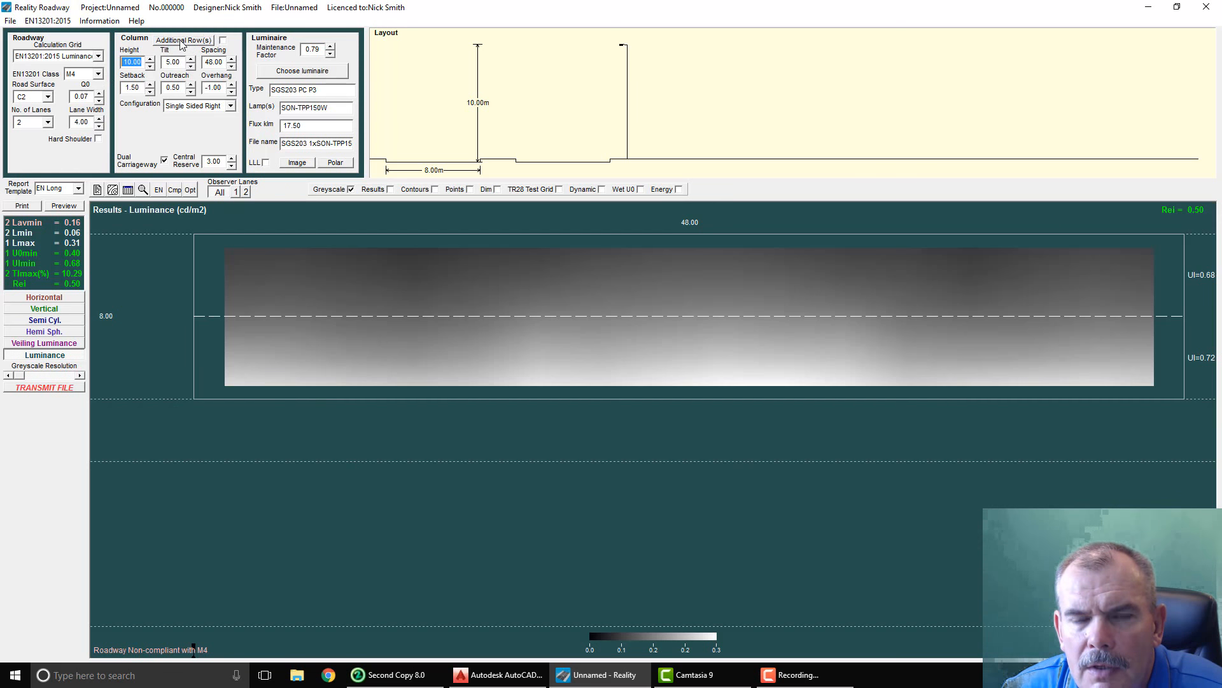
click(331, 55)
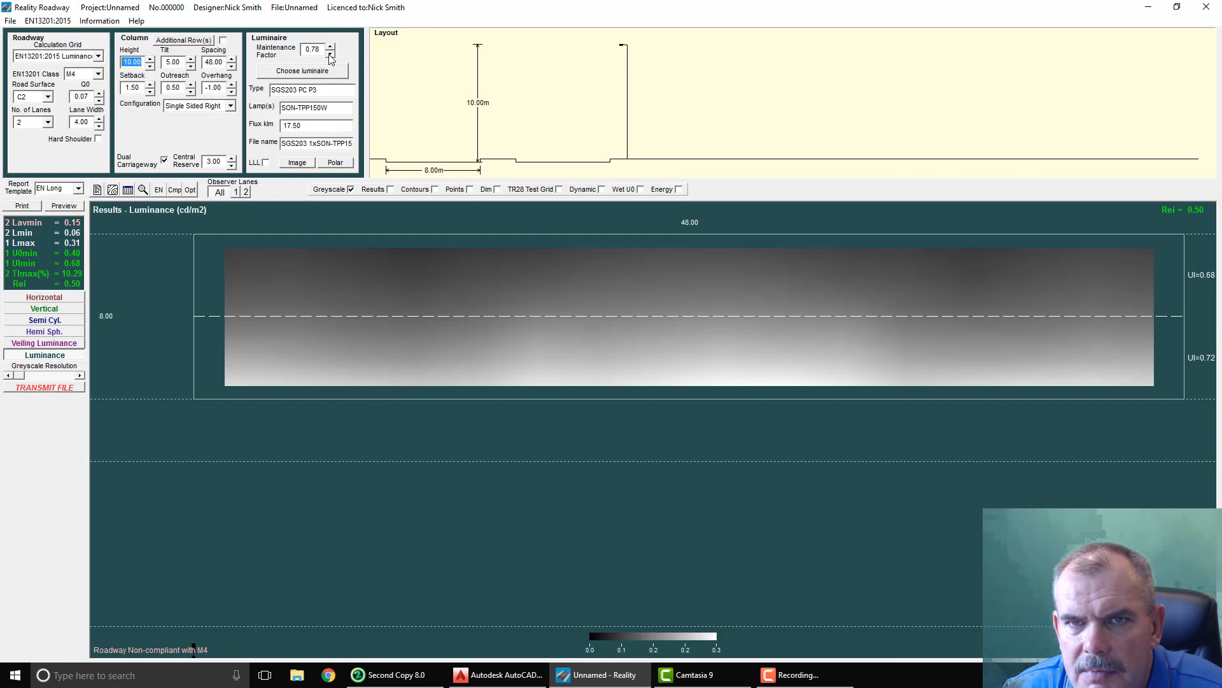
click(330, 55)
click(331, 55)
click(331, 55)
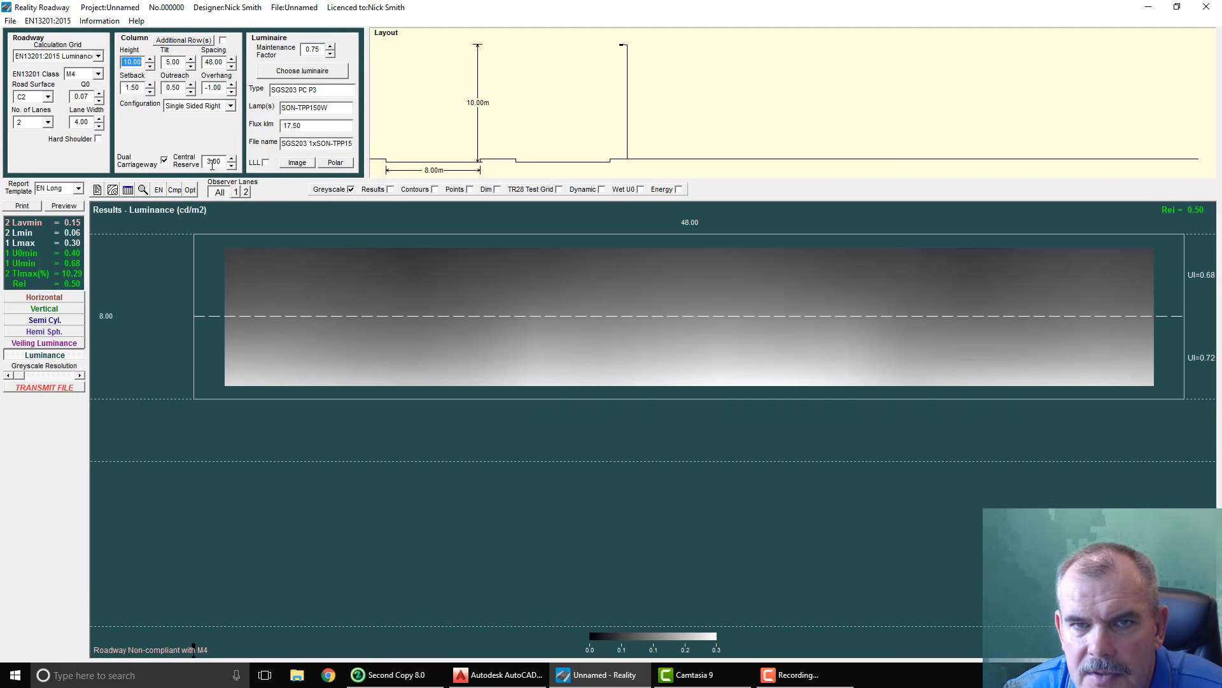
Step: Try the Opposite column configuration again and revert it to Single Sided Right
click(231, 106)
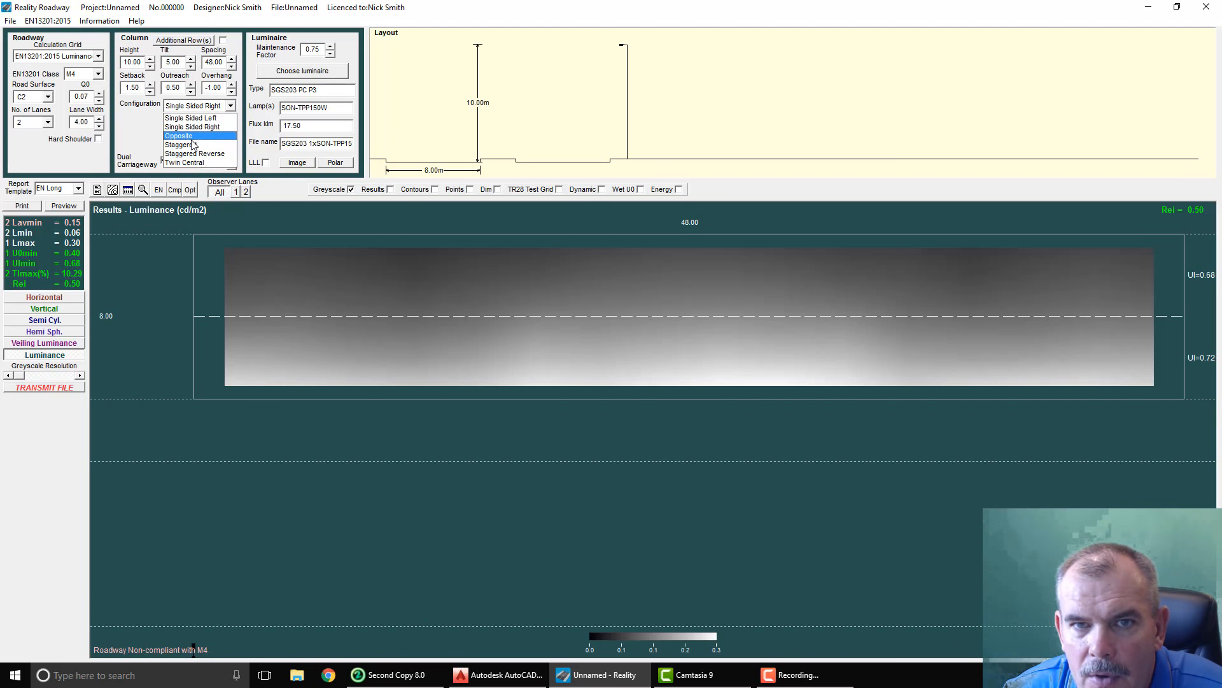
click(191, 135)
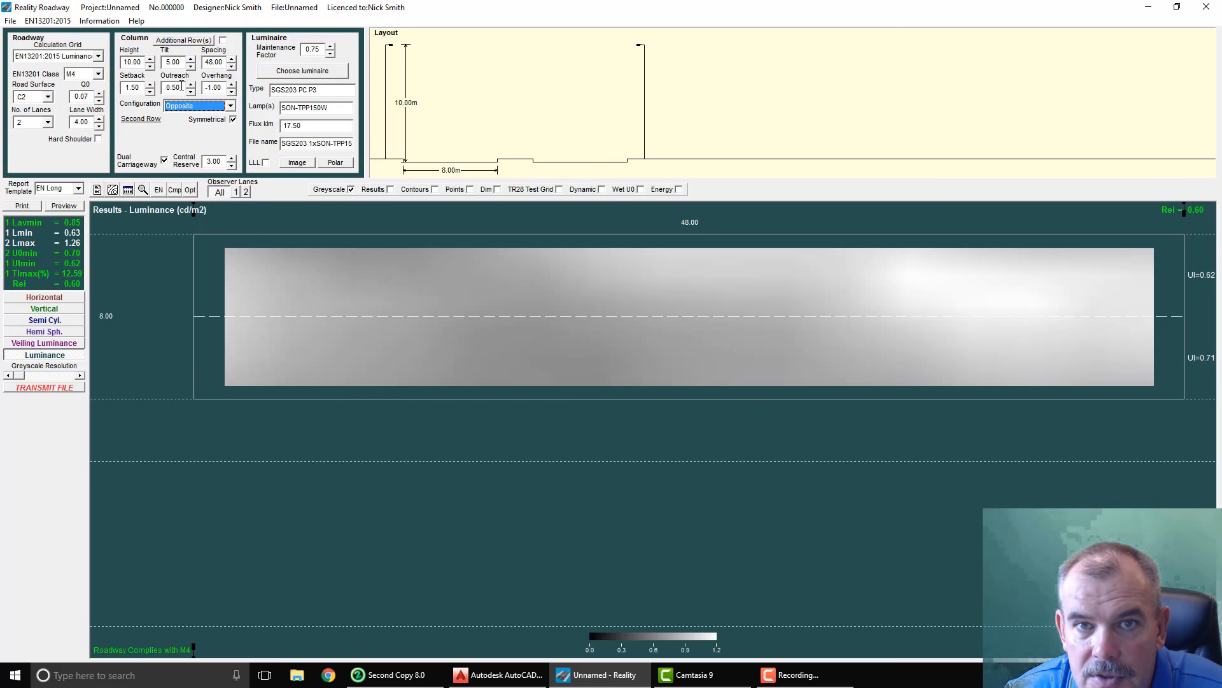
click(185, 107)
click(189, 123)
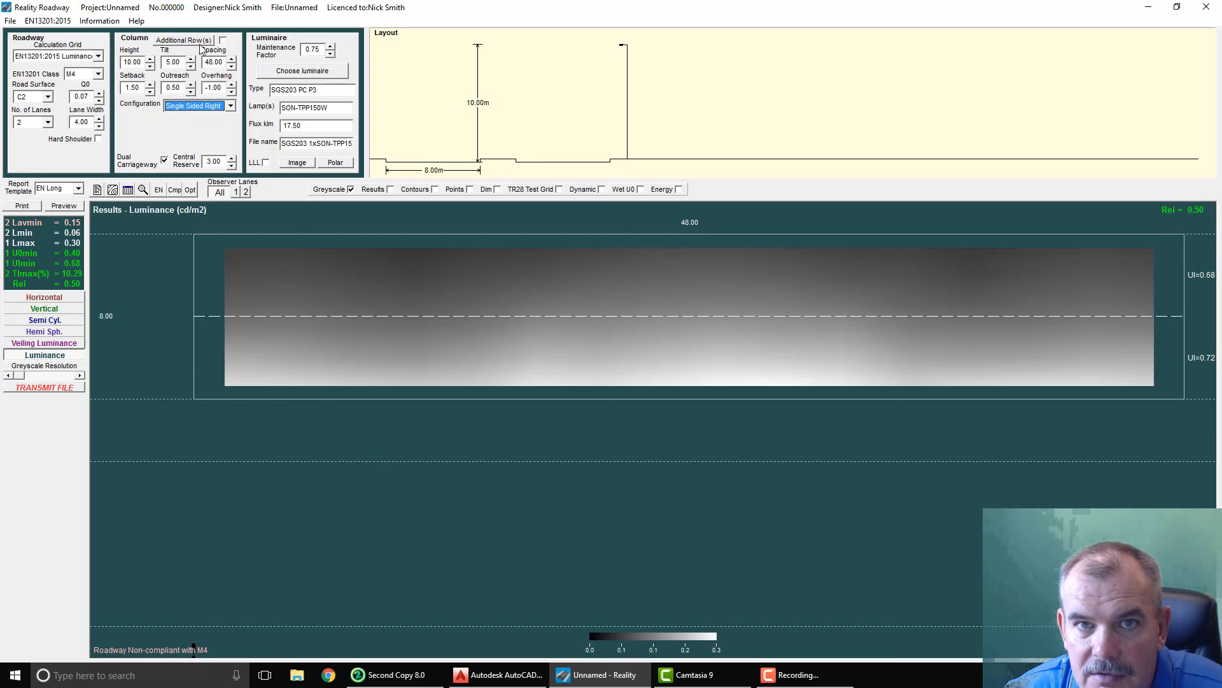
Step: Enable an additional column row and set its configuration to Single Sided Left
click(223, 40)
drag(366, 27, 315, 250)
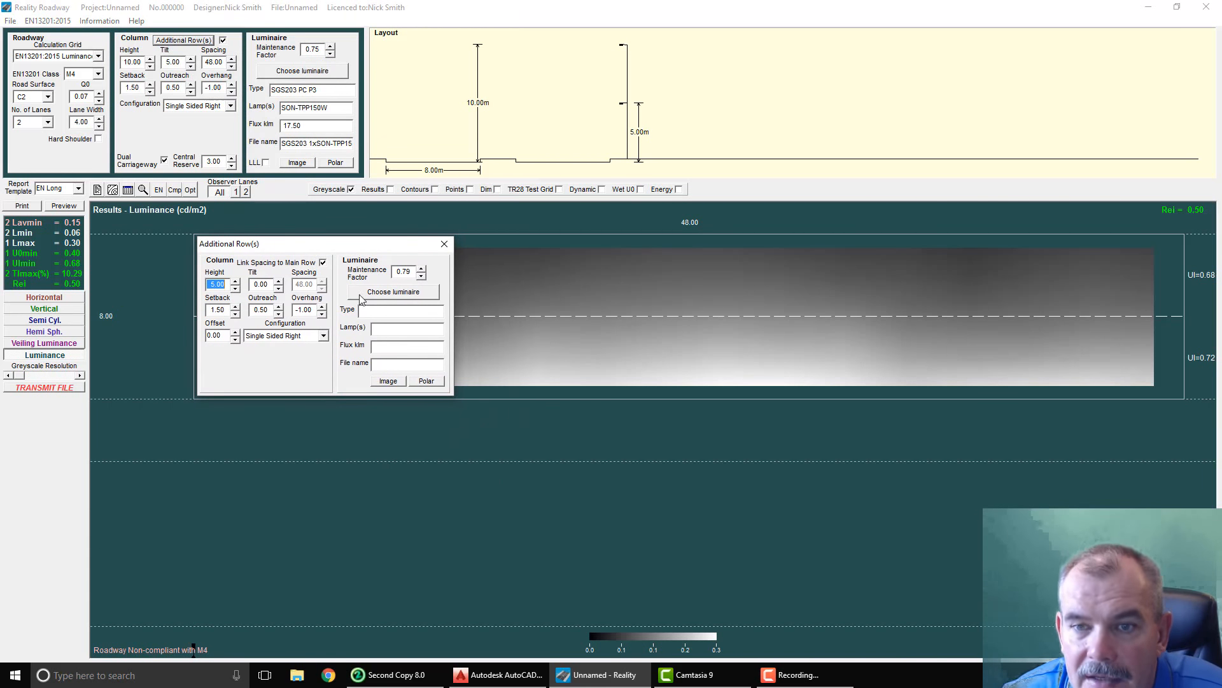
click(283, 338)
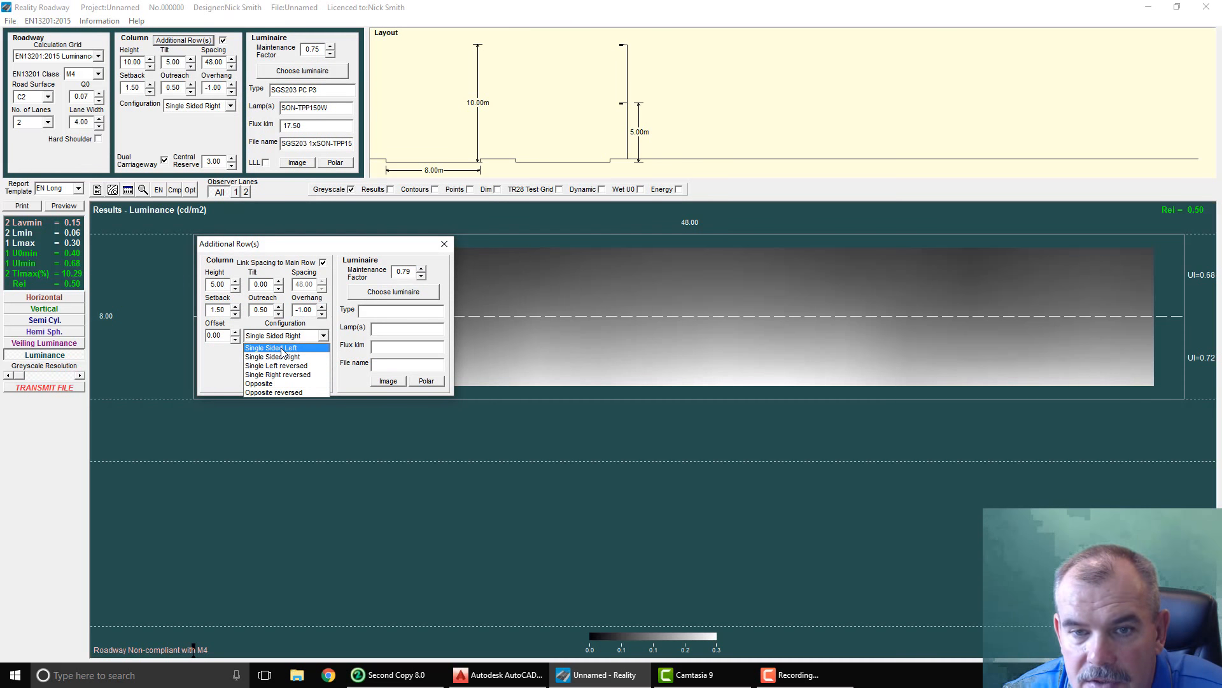
click(273, 344)
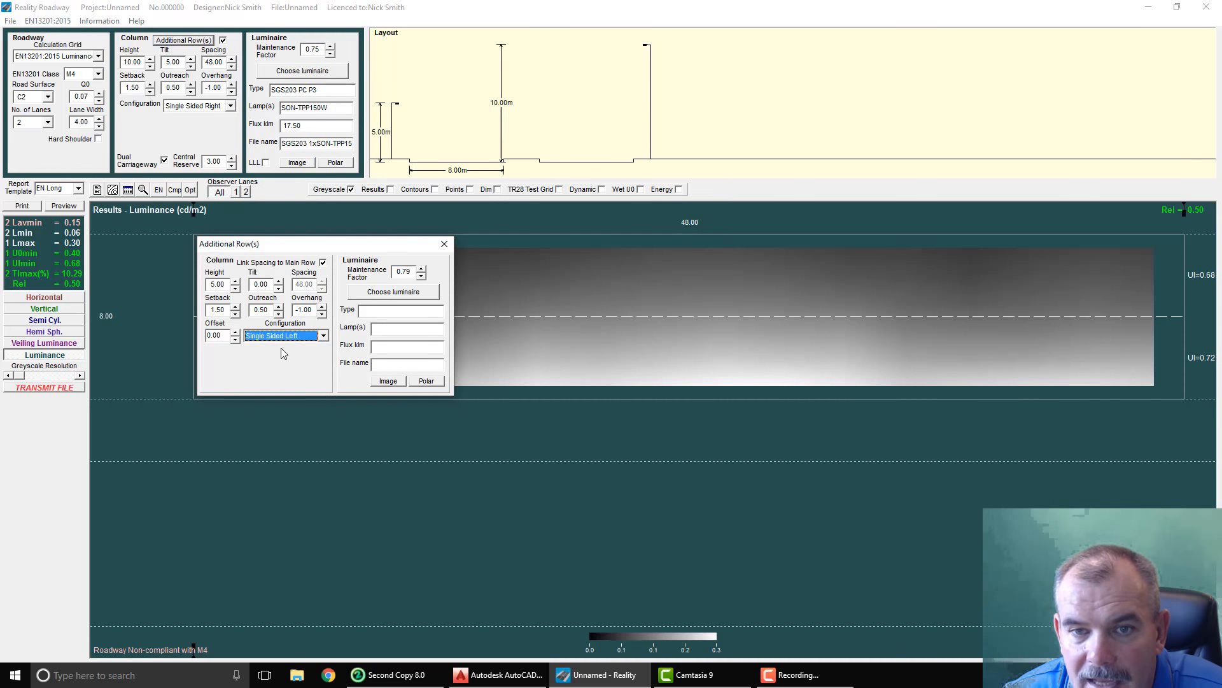
Step: Set the additional row's column height to 8.00 m
double_click(235, 282)
click(235, 282)
click(234, 281)
click(235, 281)
click(235, 281)
click(235, 281)
click(235, 281)
click(235, 282)
click(236, 290)
click(236, 290)
click(237, 290)
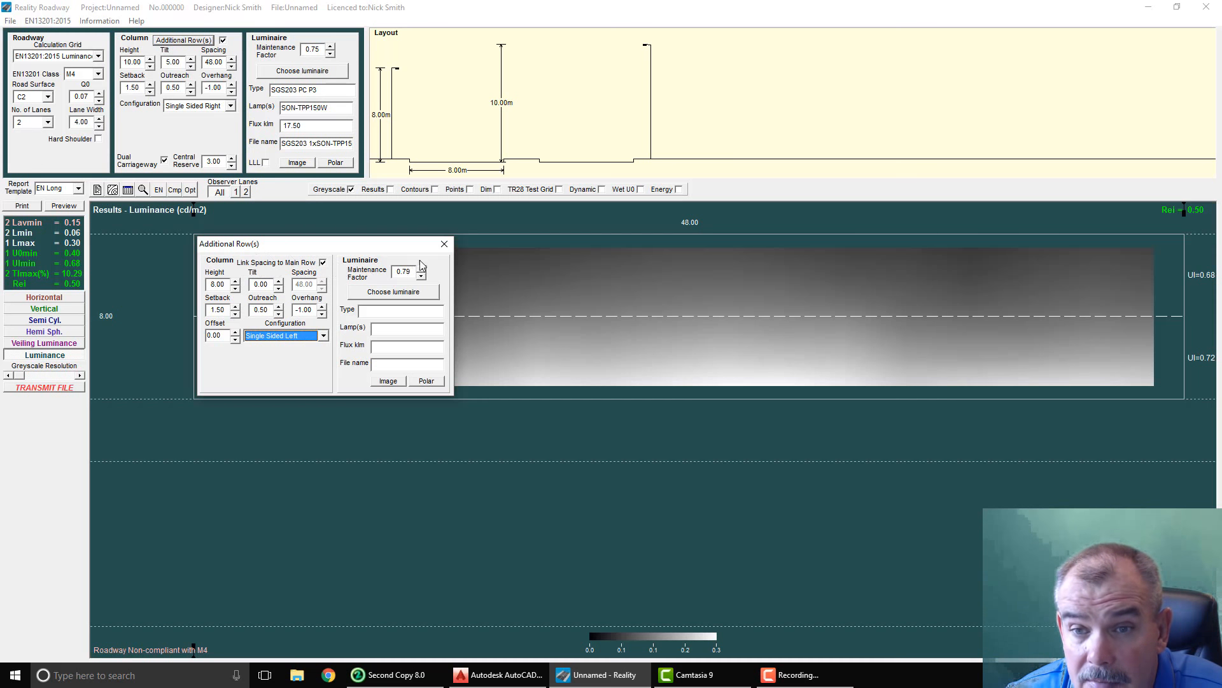
Step: Try main-row spacings of 51 m and 44 m with the additional row linked, and return the spacing to 48 m
click(231, 59)
click(231, 59)
click(232, 60)
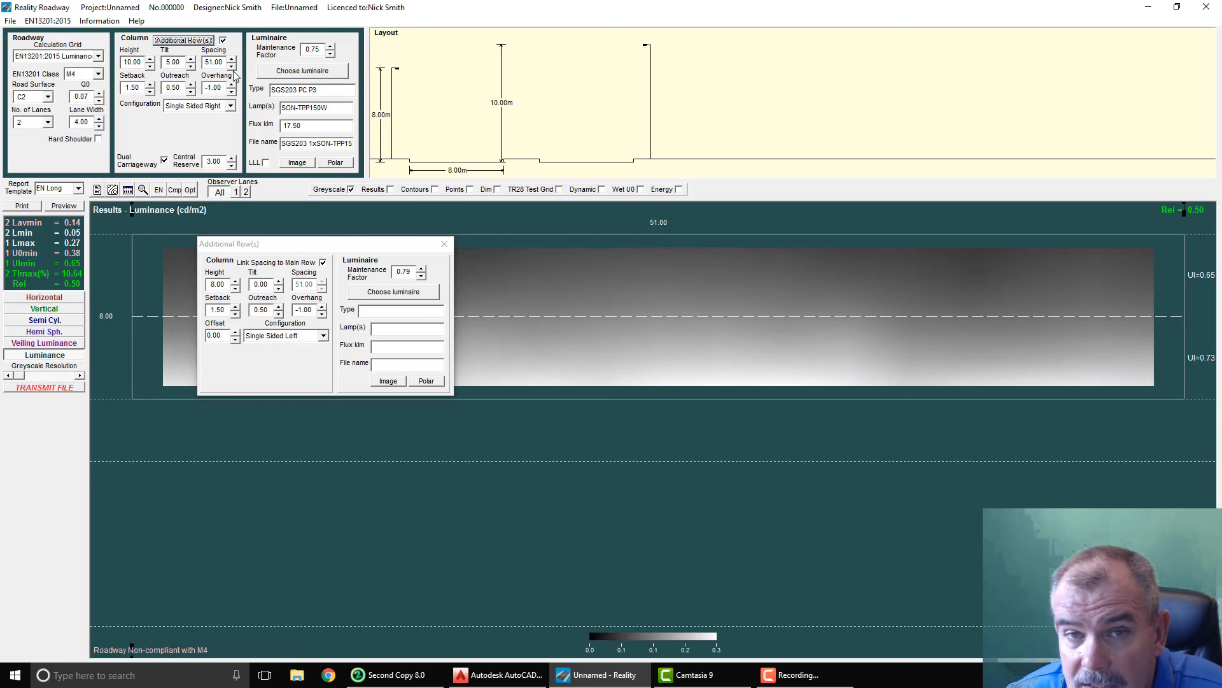
click(232, 66)
click(232, 66)
click(232, 66)
click(231, 65)
click(231, 66)
click(232, 65)
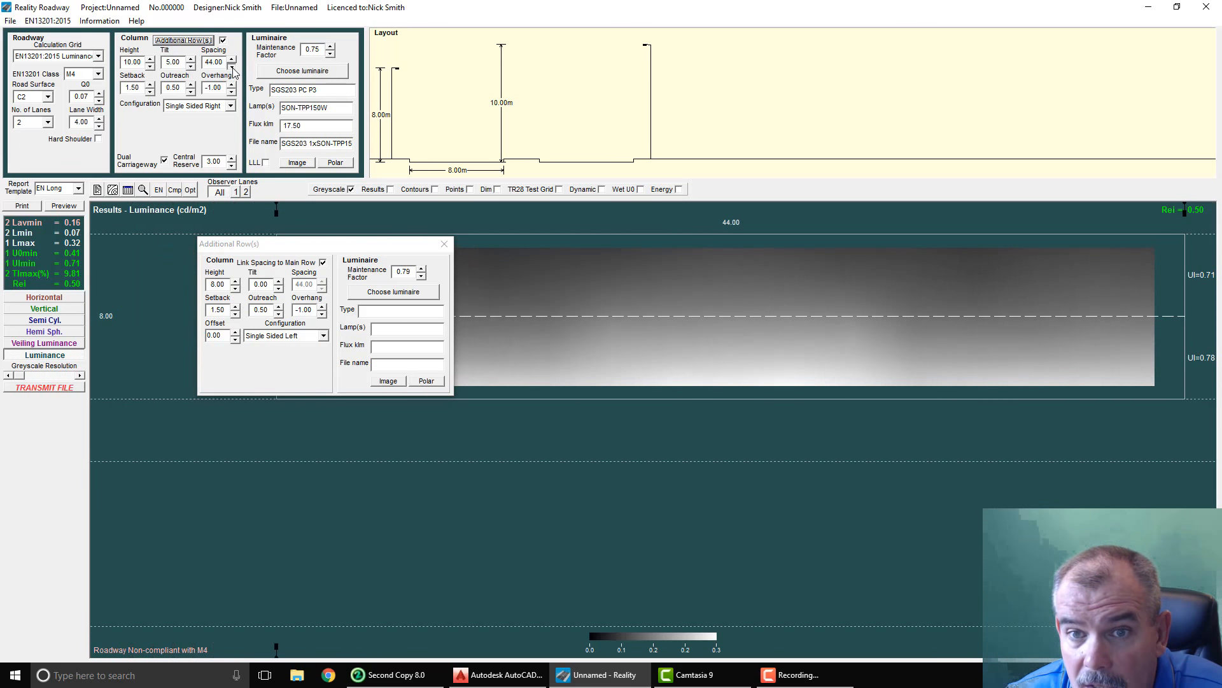
click(232, 65)
click(232, 65)
click(232, 59)
click(232, 59)
click(231, 59)
click(232, 59)
click(232, 60)
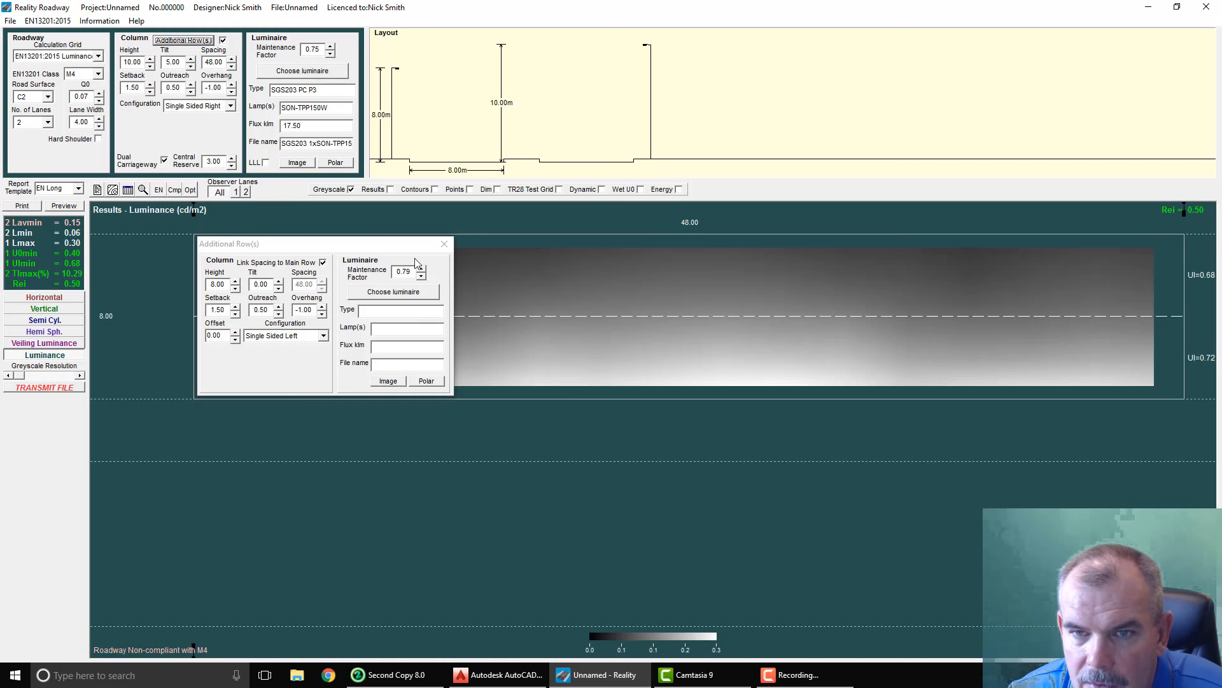
Step: Open the additional row's luminaire selection and list the Luma1 BGP623 NW (5S) files under Philips Road Luminaires, Luma 5S NW
click(402, 289)
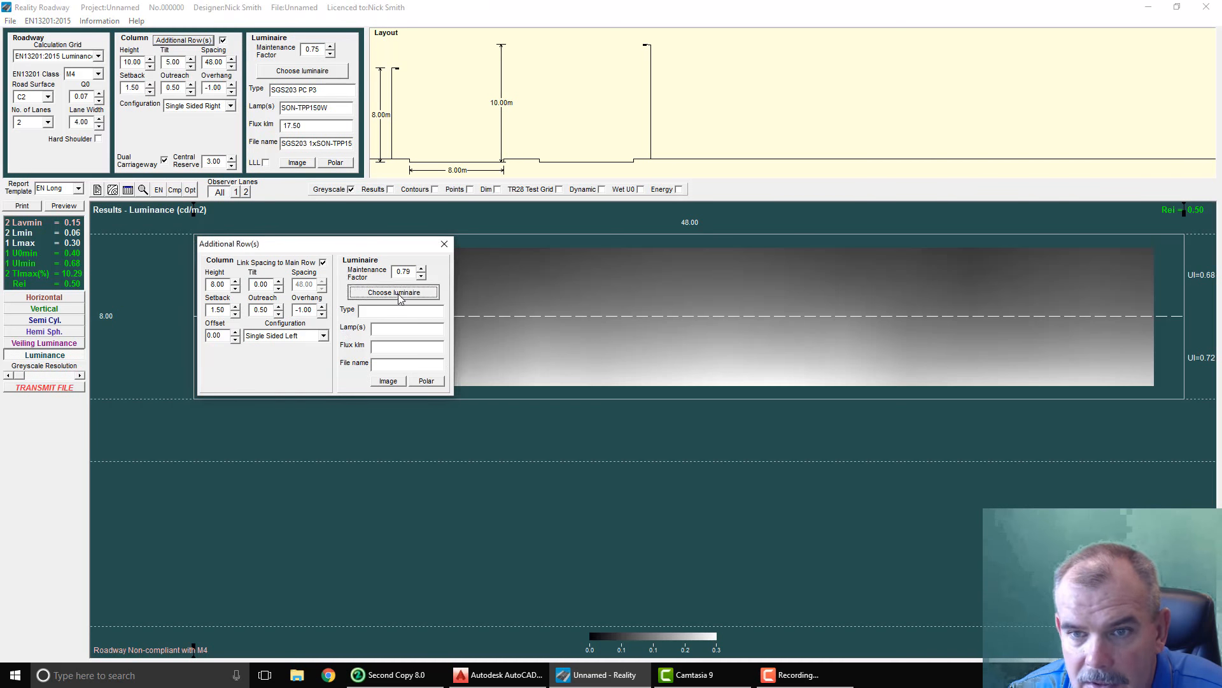
click(499, 96)
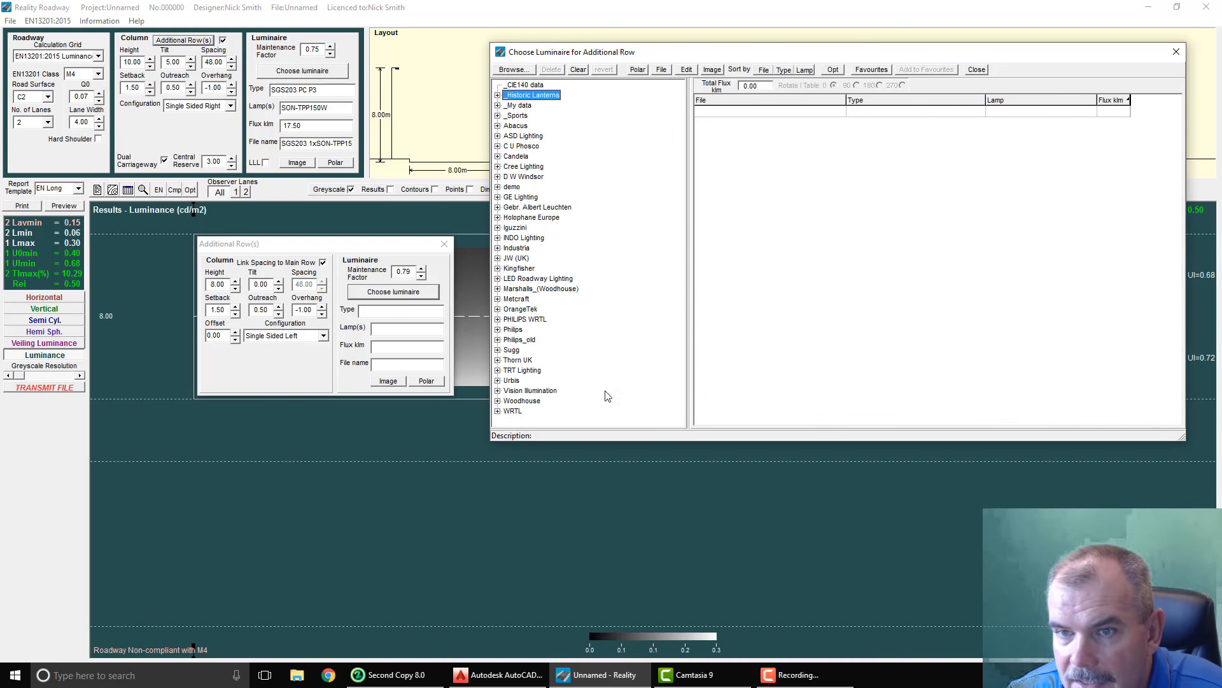
click(498, 329)
click(509, 371)
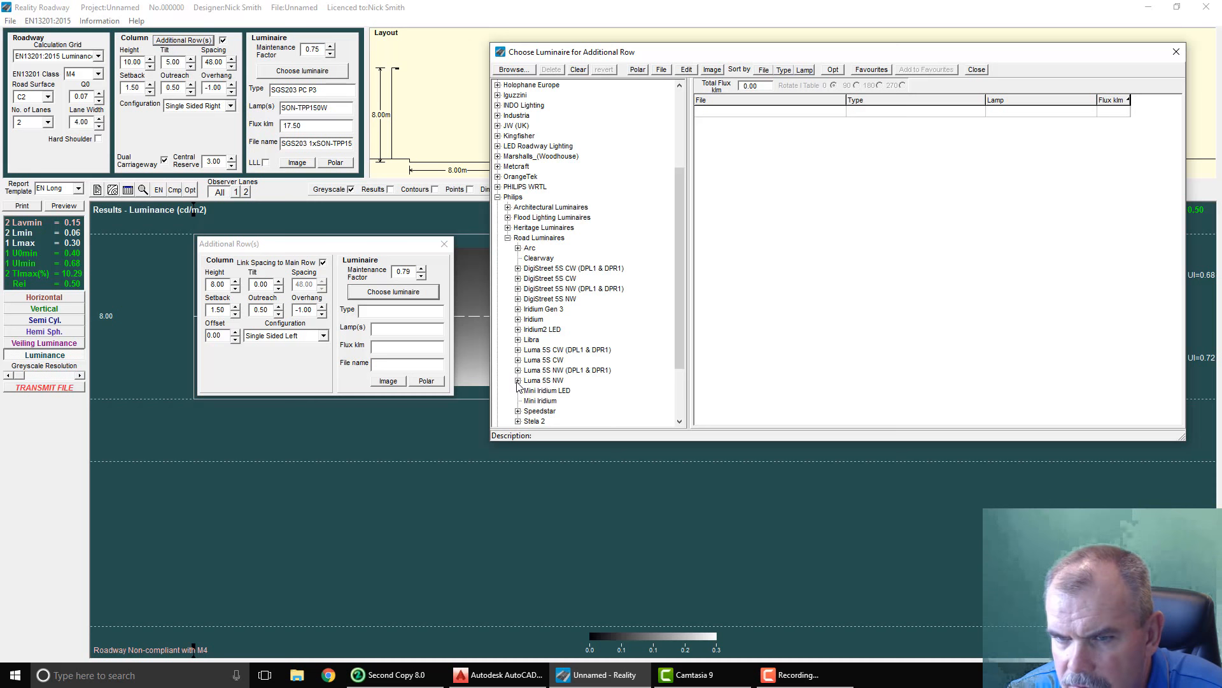
click(517, 380)
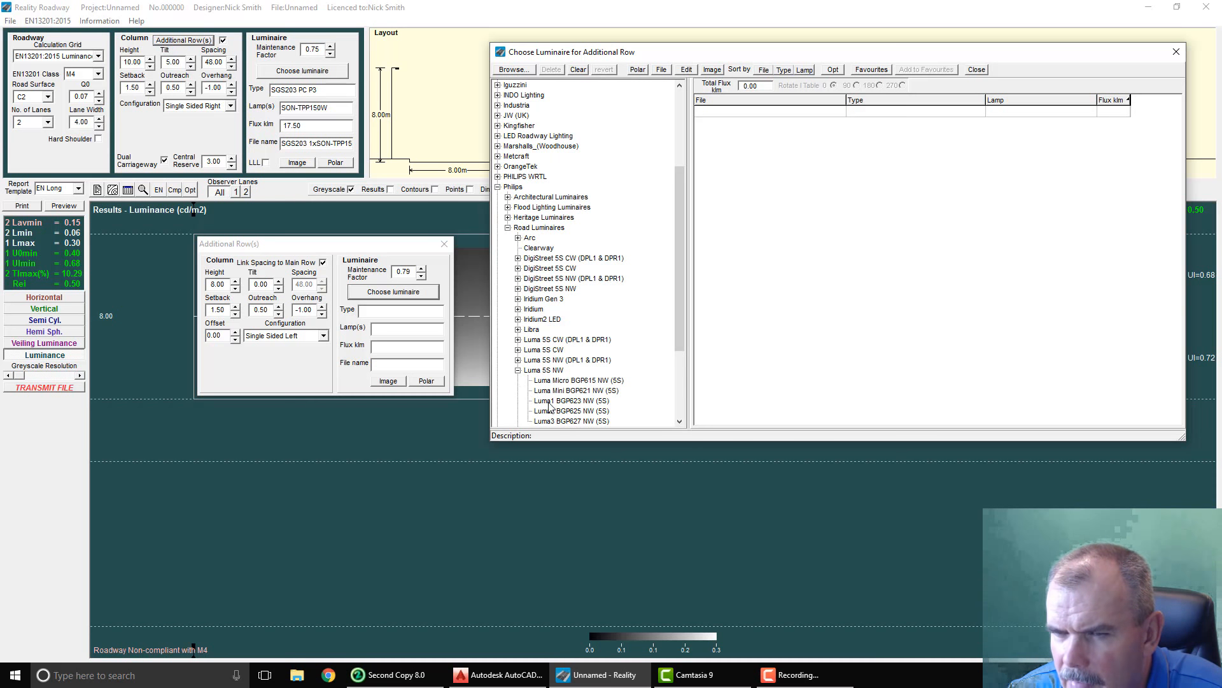
Step: Sort the luminaires by ascending flux and assign the 10.00 klm BGP623 DM10 to the additional row
click(1122, 102)
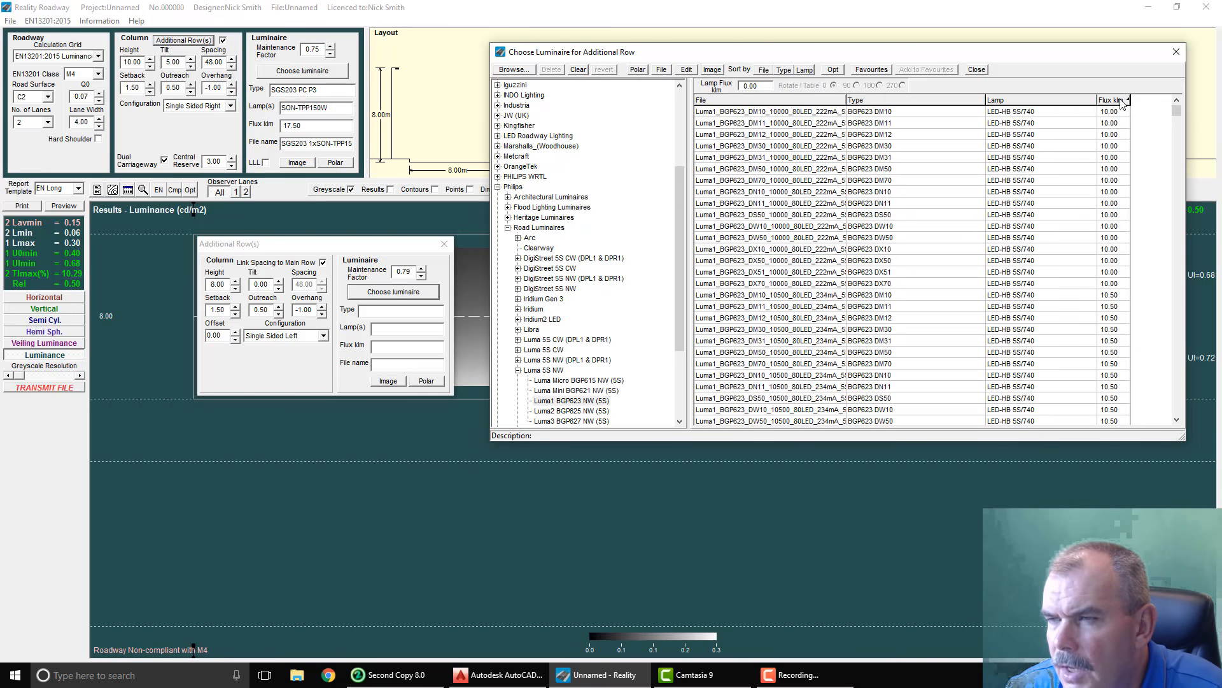
click(889, 114)
scroll(808, 255, down, 9)
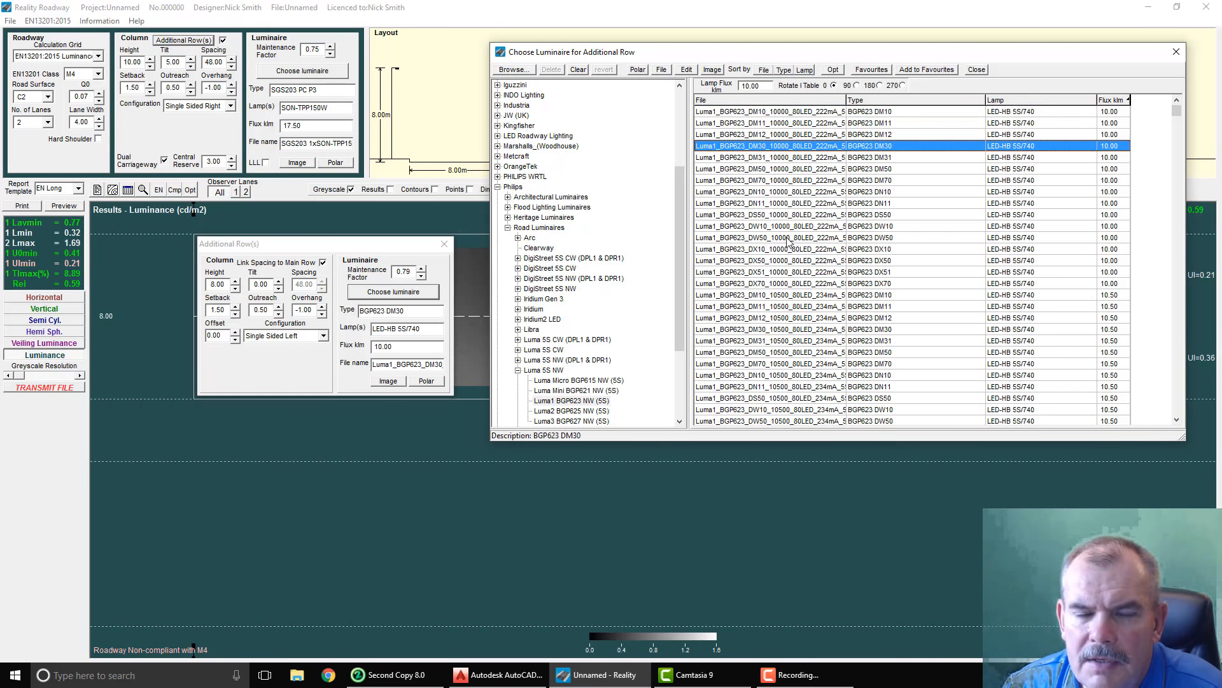
scroll(785, 231, up, 2)
scroll(783, 224, up, 5)
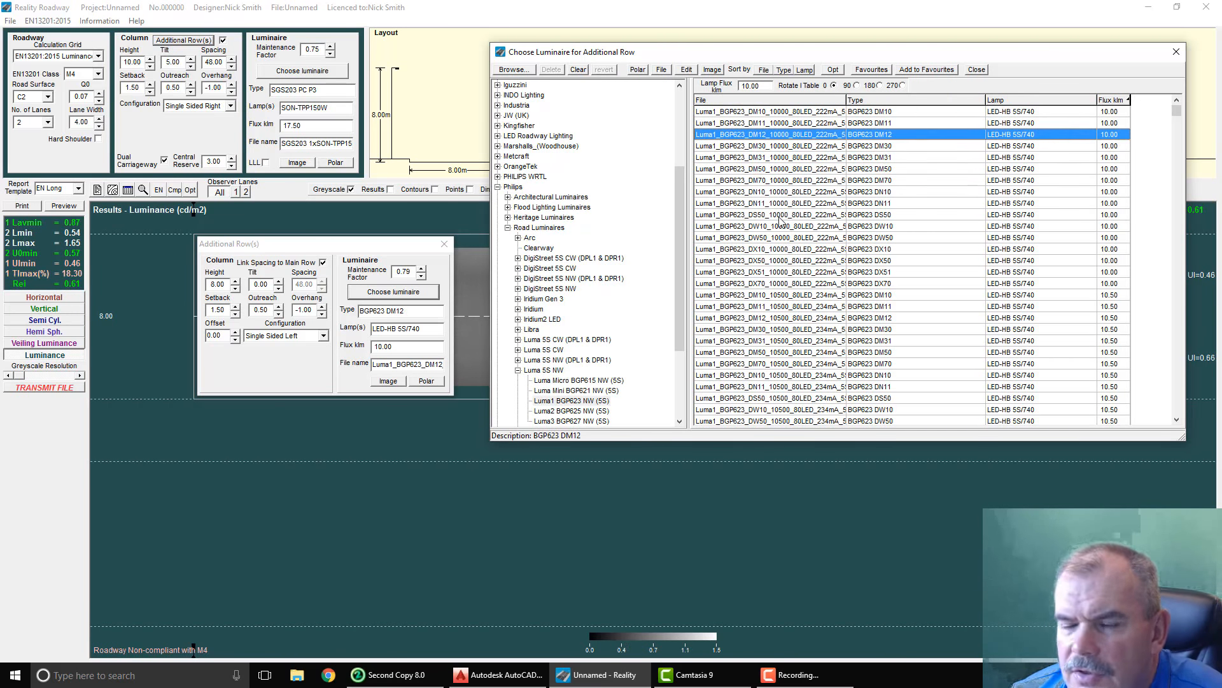
scroll(781, 216, up, 2)
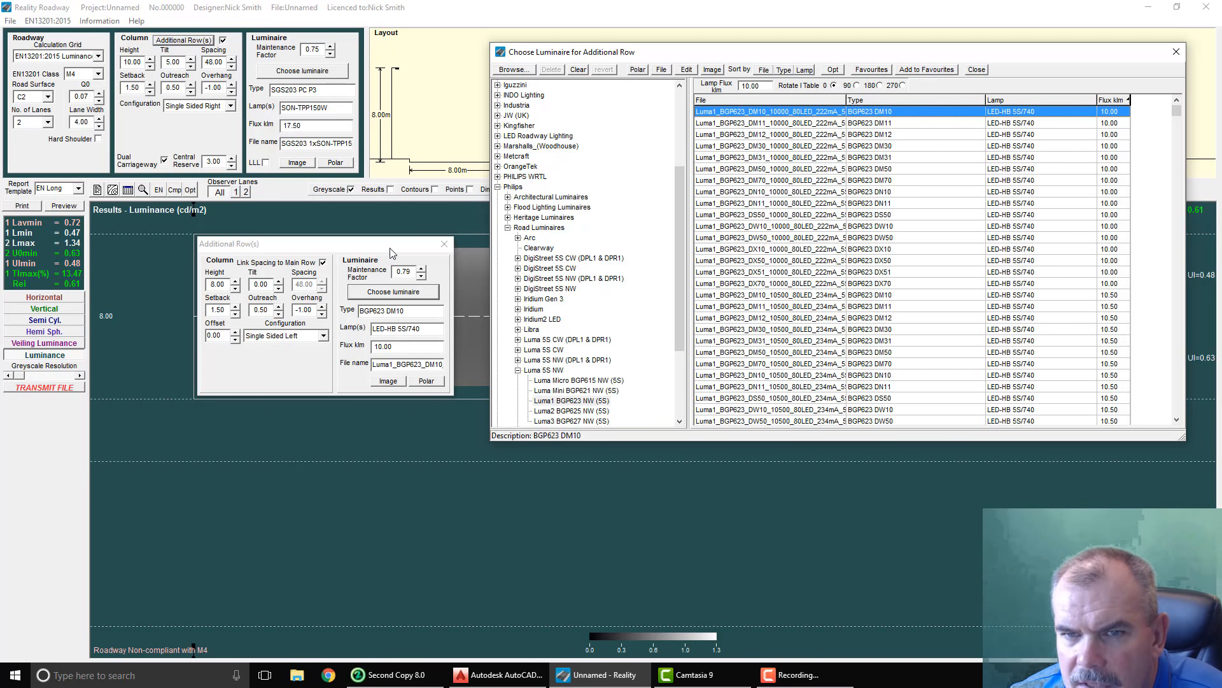
Step: Set the additional row's maintenance factor to 0.83 and try the Luma1 BGP623 files one by one in ascending flux order
drag(390, 244, 381, 267)
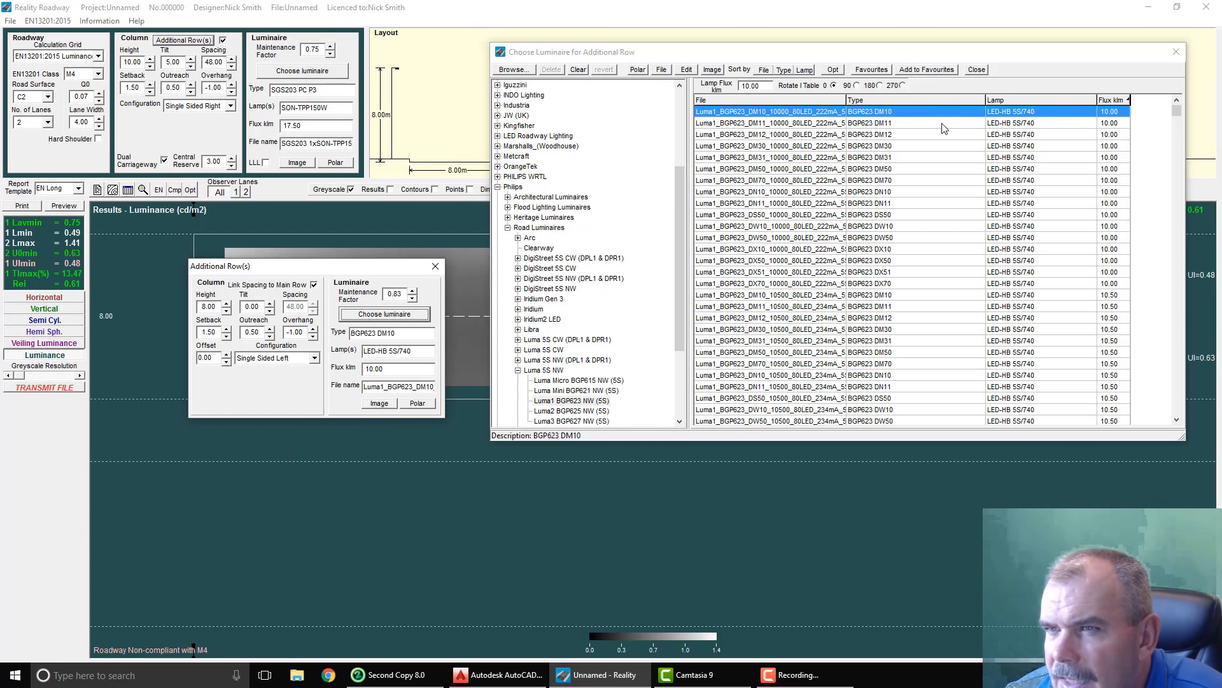
key(Down)
key(Down)
key(Down)
key(Down)
key(Down)
key(Down)
key(Down)
key(Down)
key(Down)
key(Down)
key(Down)
key(Down)
key(Down)
key(Down)
key(Down)
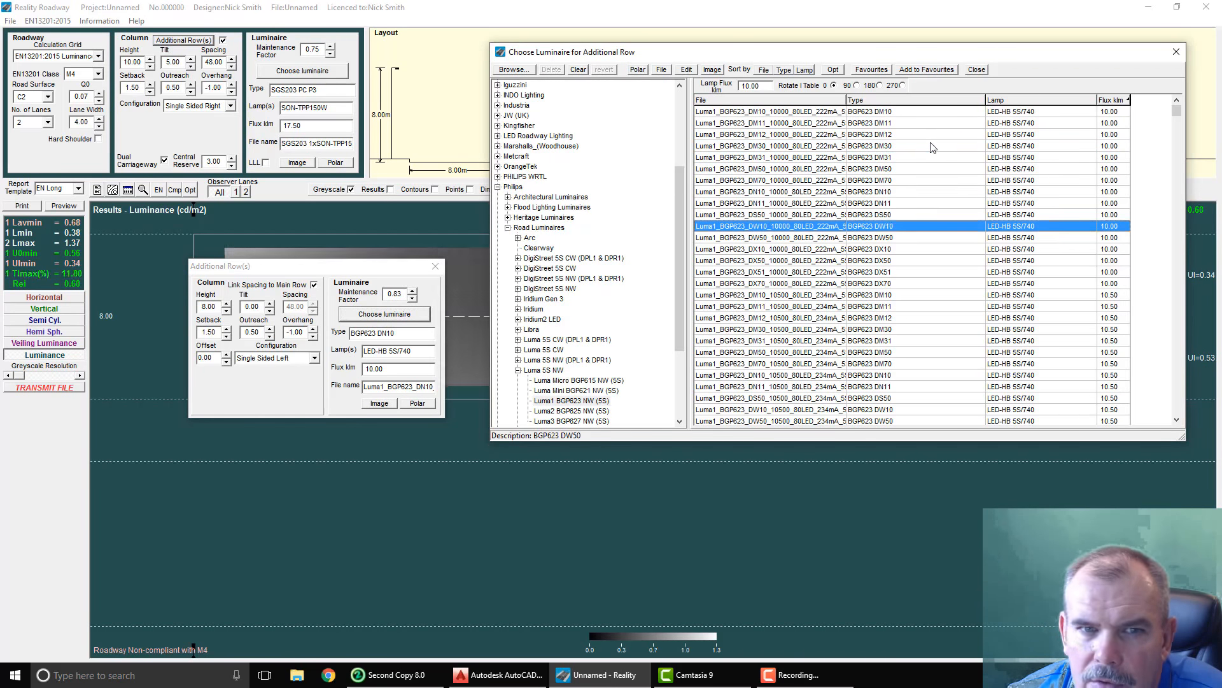
key(Down)
key(Down)
key(Down)
key(Down)
key(Down)
key(Down)
key(Down)
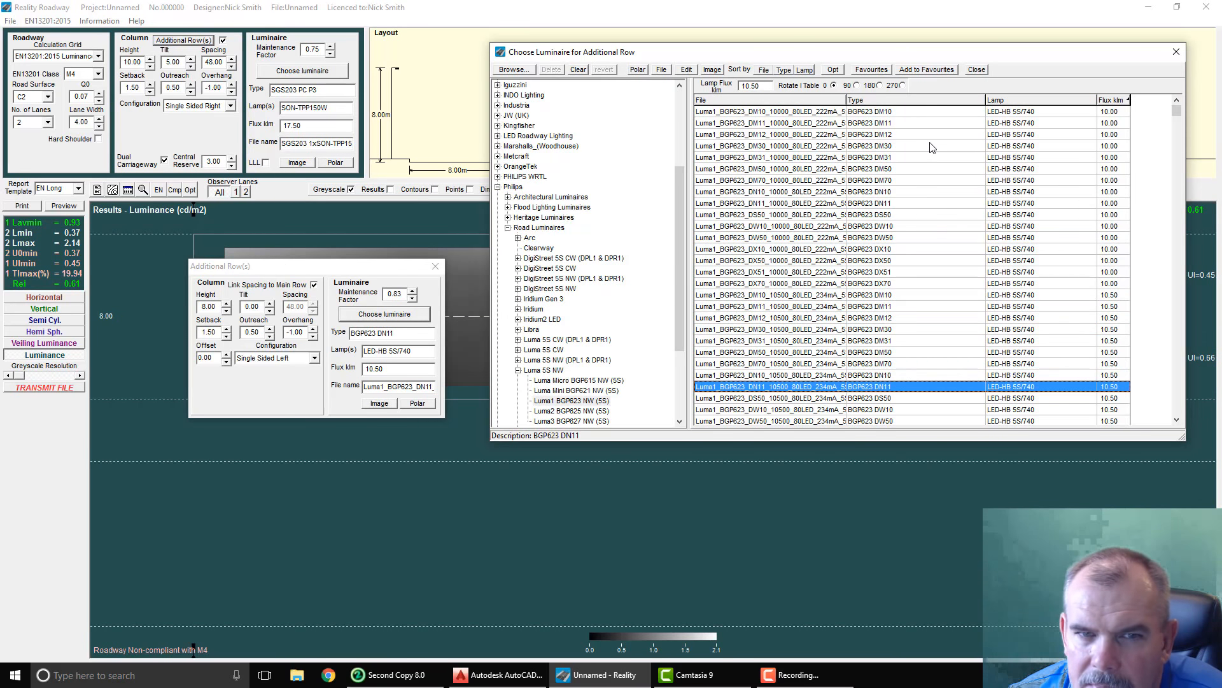
key(Down)
key(Down)
key(Down)
key(Down)
key(Down)
key(Down)
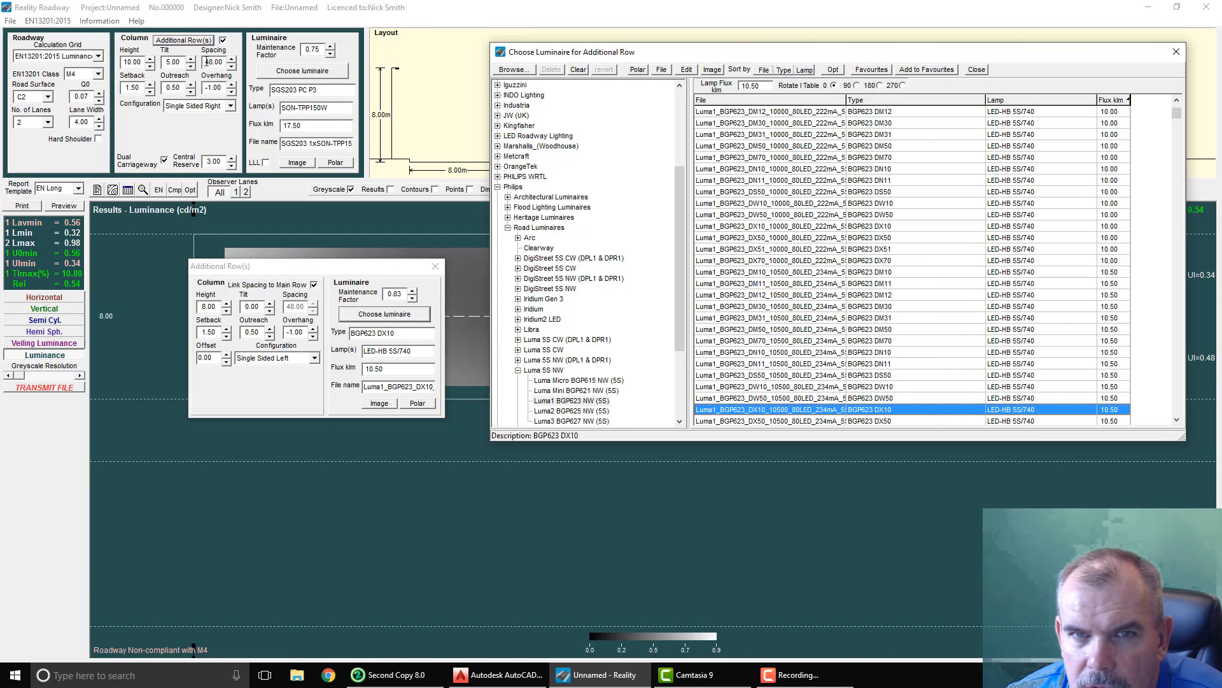
key(Down)
key(Down)
key(Down)
key(Down)
key(Down)
key(Down)
key(Down)
key(Down)
key(Down)
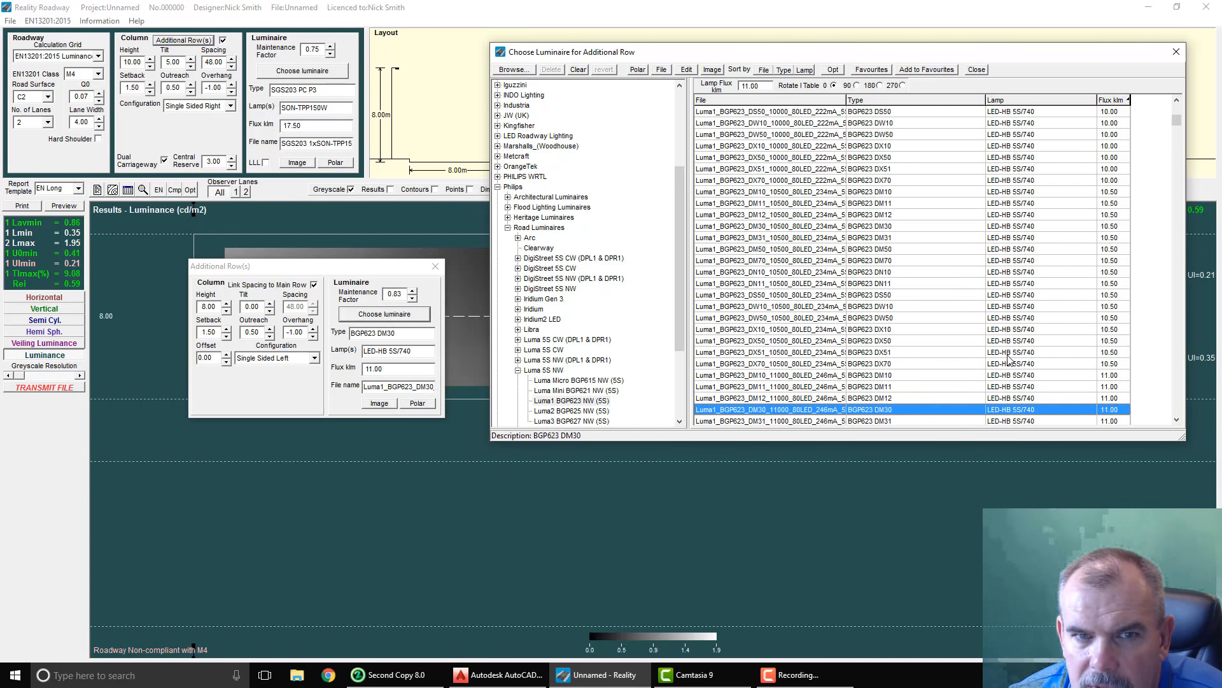
key(Down)
key(Down)
key(Down)
key(Down)
key(Down)
key(Down)
key(Down)
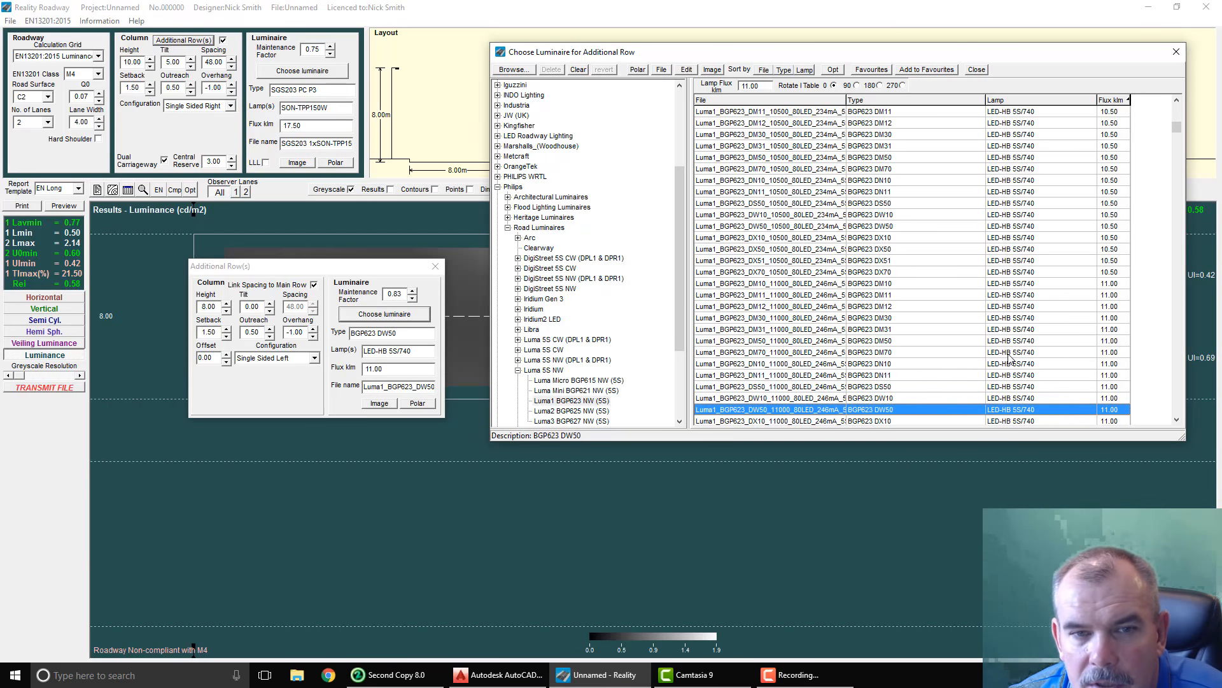
key(Down)
key(Down)
key(Down)
key(Down)
key(Down)
key(Down)
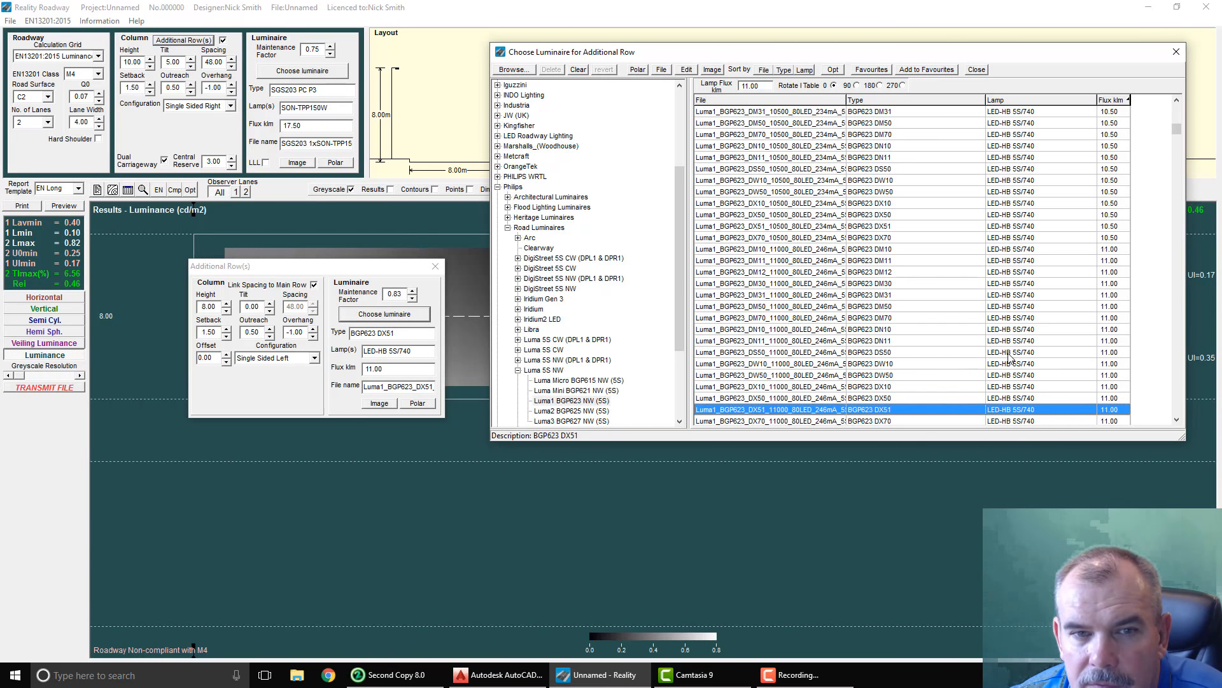
key(Down)
key(Down)
key(Down)
key(Down)
key(Down)
key(Down)
key(Down)
key(Down)
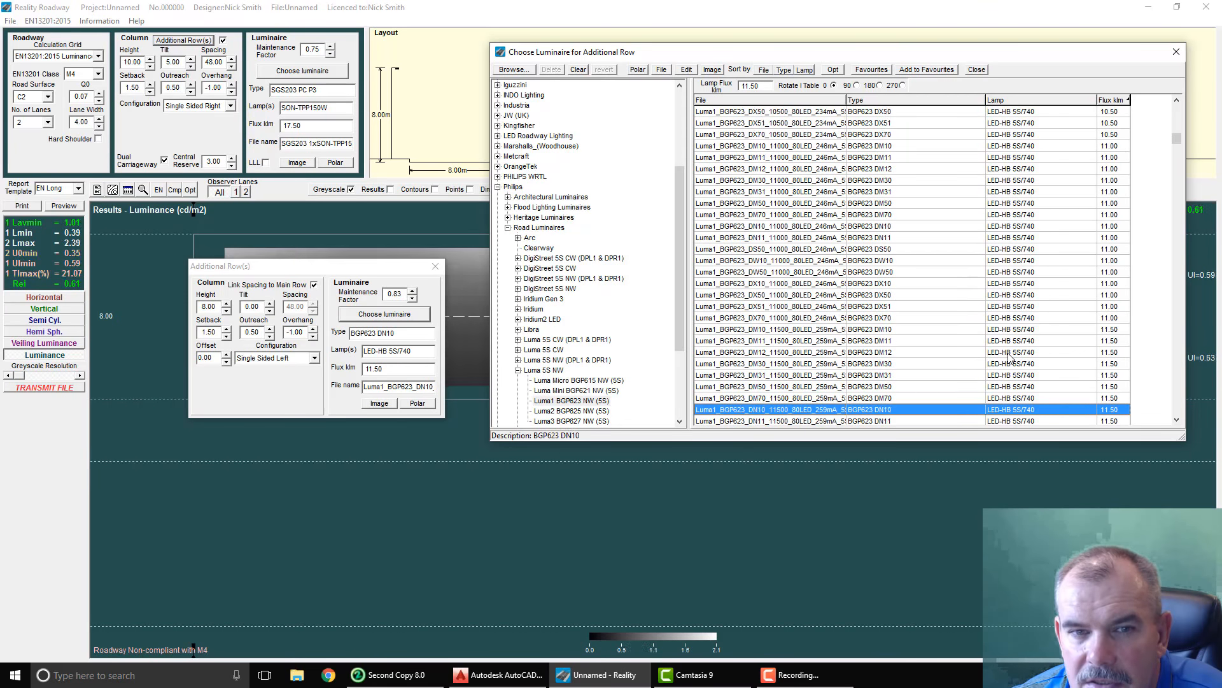
key(Down)
key(Down)
key(Down)
key(Down)
key(Down)
key(Down)
key(Down)
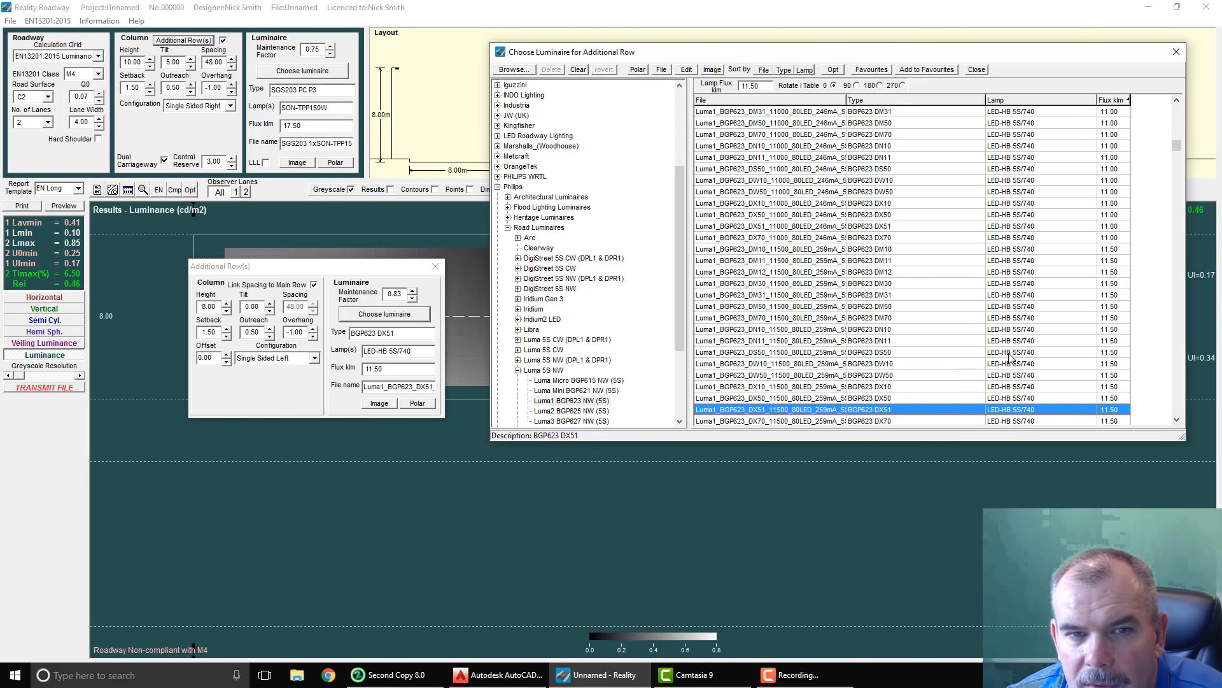
key(Down)
key(Down)
key(Down)
key(Down)
key(Down)
key(Down)
key(Down)
key(Down)
key(Down)
key(Down)
key(Down)
key(Down)
key(Down)
key(Down)
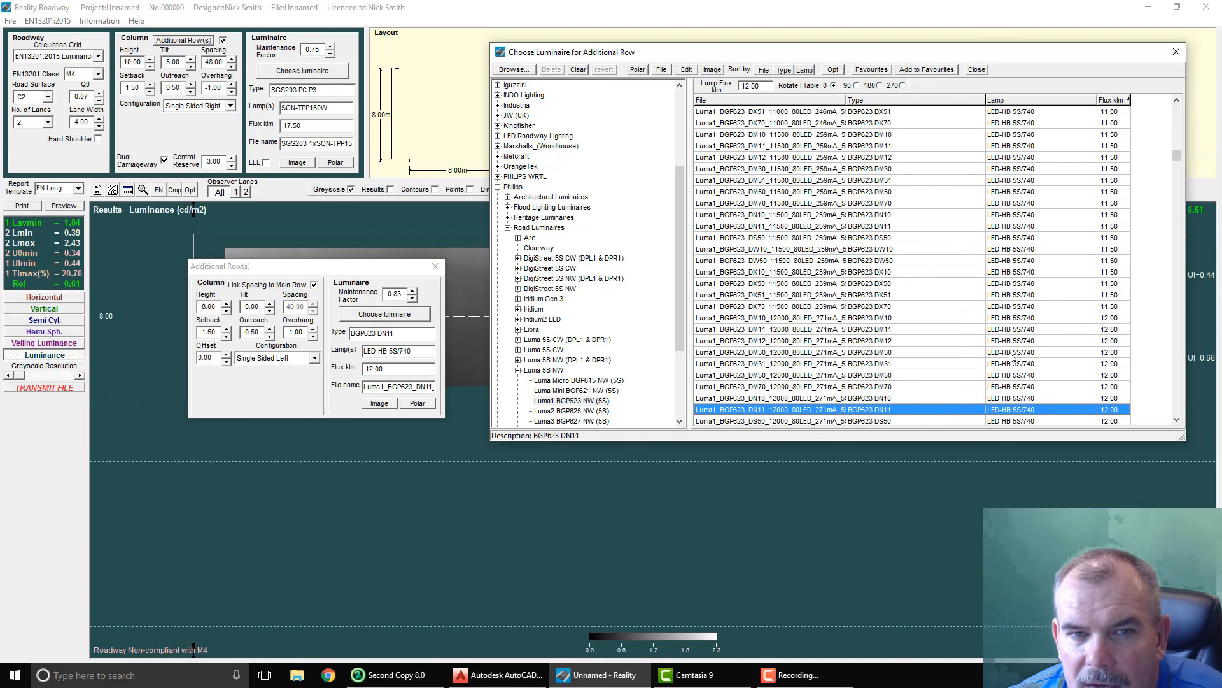
key(Down)
key(Down)
key(Down)
key(Down)
key(Down)
key(Down)
key(Down)
key(Down)
key(Down)
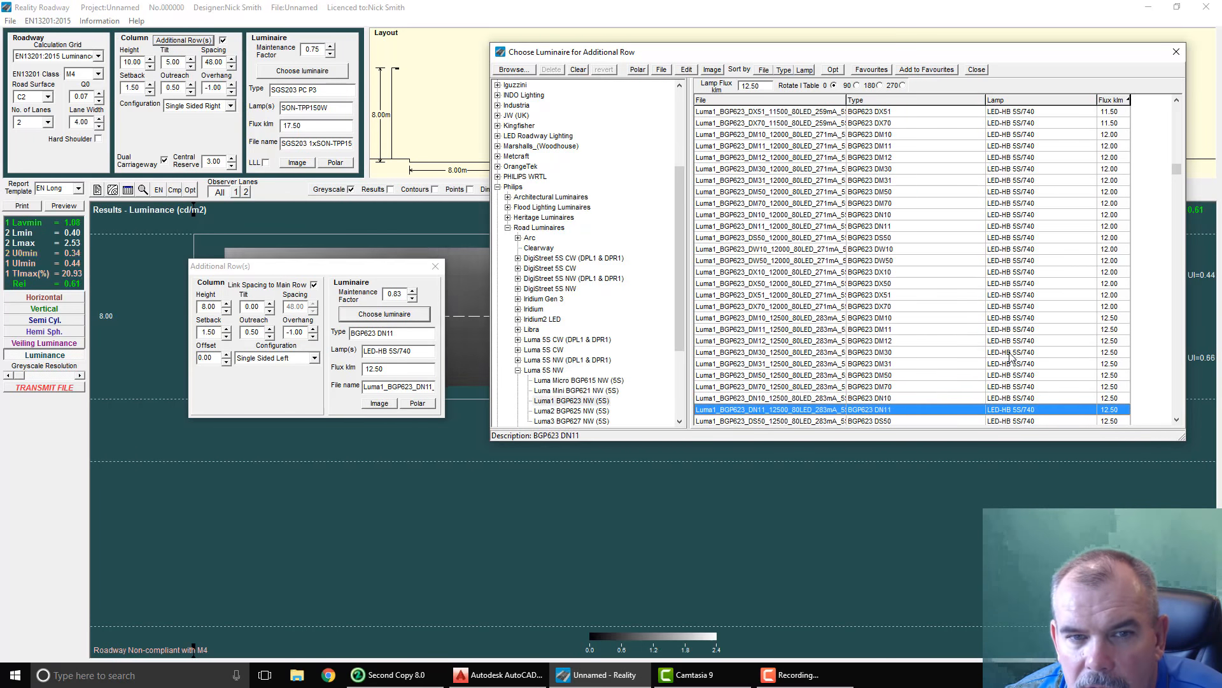
key(Down)
key(Down)
key(Down)
key(Down)
key(Down)
key(Down)
key(Down)
key(Down)
key(Down)
key(Down)
key(Down)
key(Down)
key(Down)
key(Down)
key(Down)
key(Down)
key(Down)
key(Down)
key(Down)
key(Down)
key(Down)
key(Down)
key(Down)
key(Down)
key(Down)
key(Down)
key(Down)
key(Down)
key(Down)
key(Down)
key(Down)
Step: Optimise spacing for the Luma1 BGP623 files, stopping partway, and assign the 10.00 klm BGP623 DM11 with the 42.00 m optimum spacing
click(833, 71)
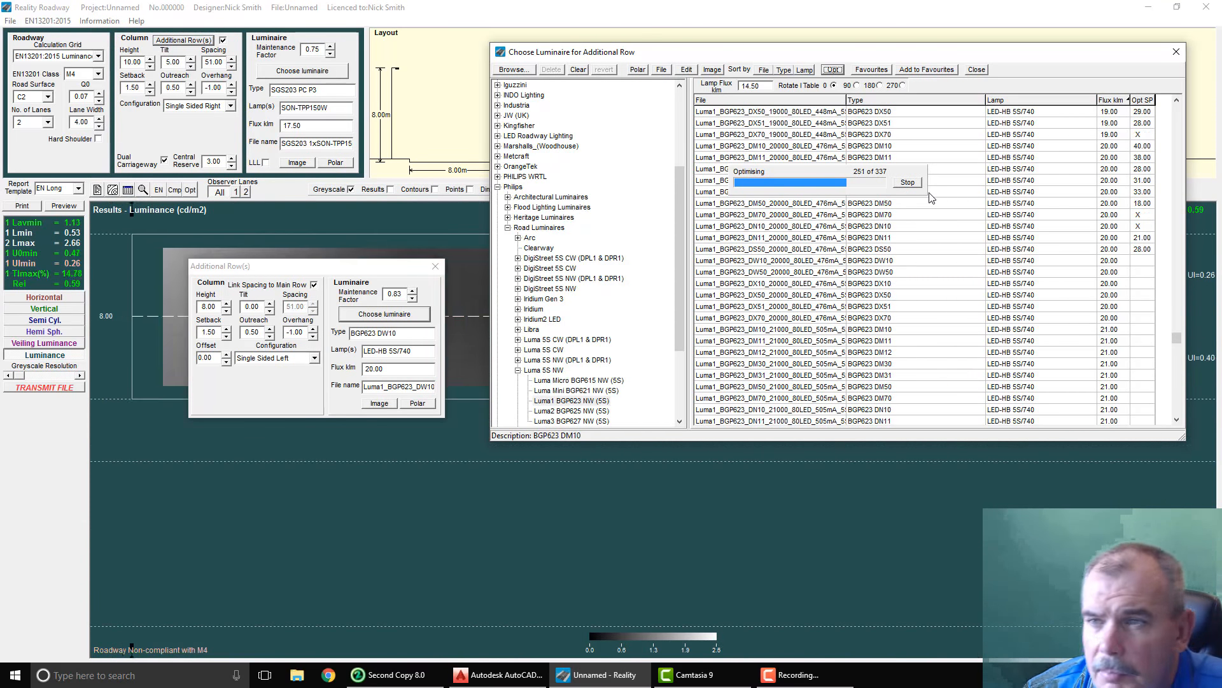
click(908, 183)
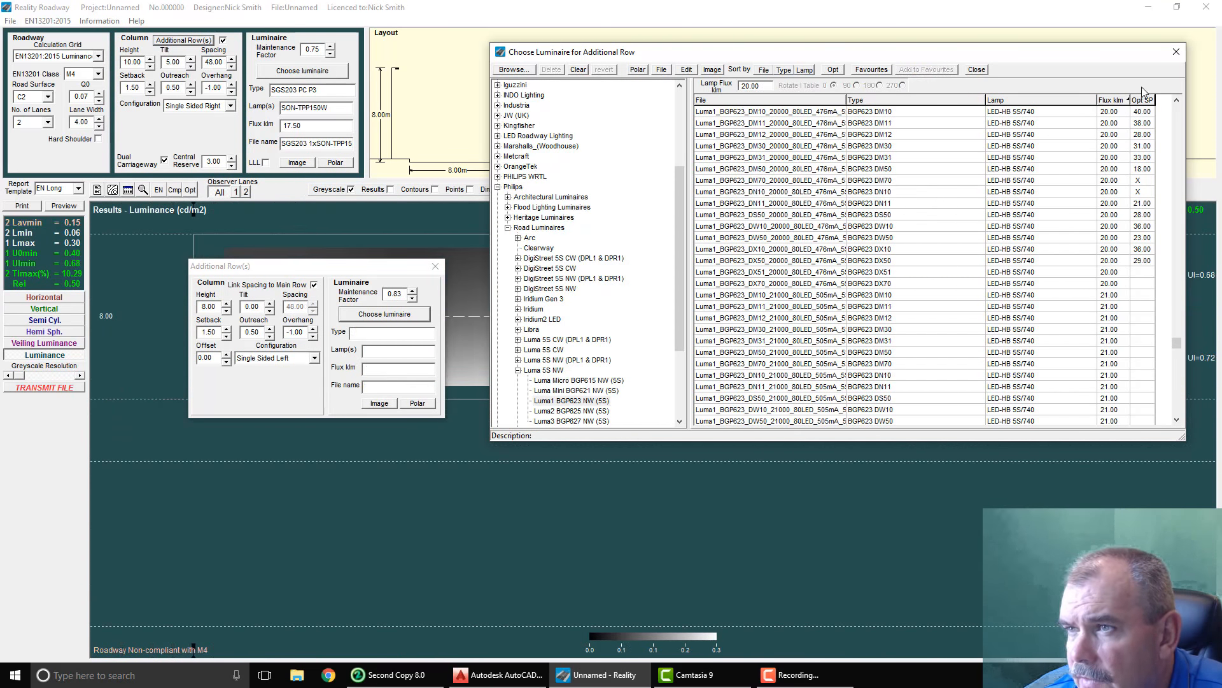
click(1097, 113)
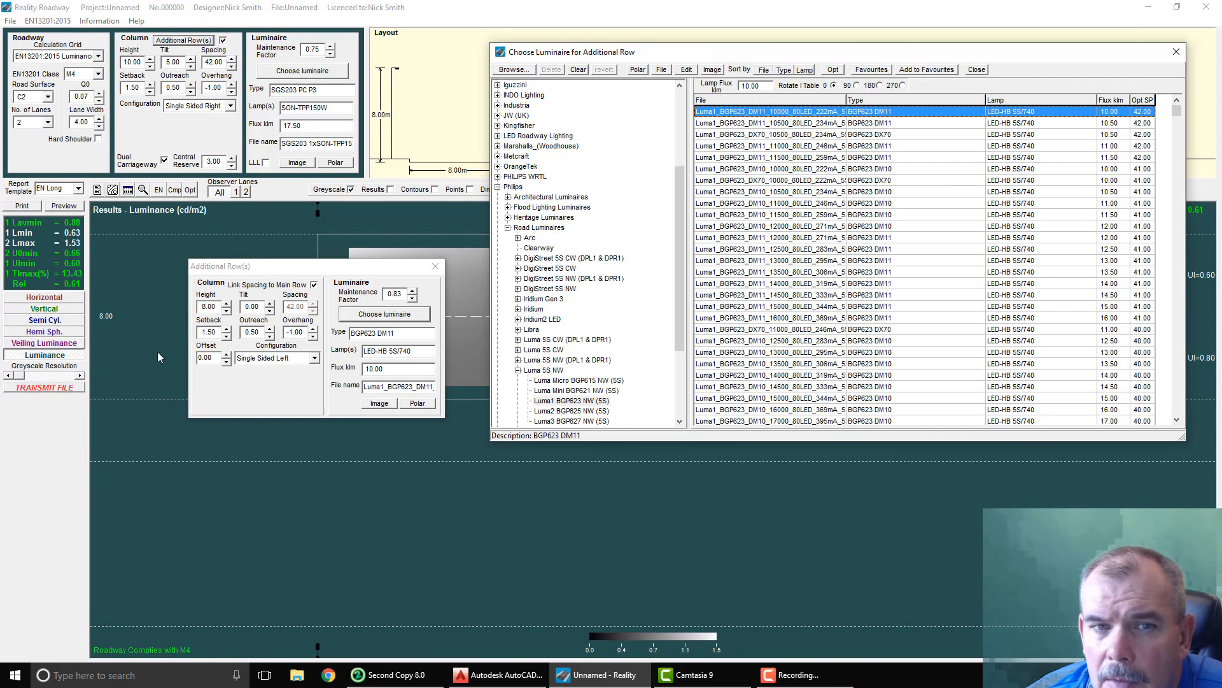
Step: Try a main-row spacing of 43 m with the additional row linked, and return it to 42 m
click(231, 59)
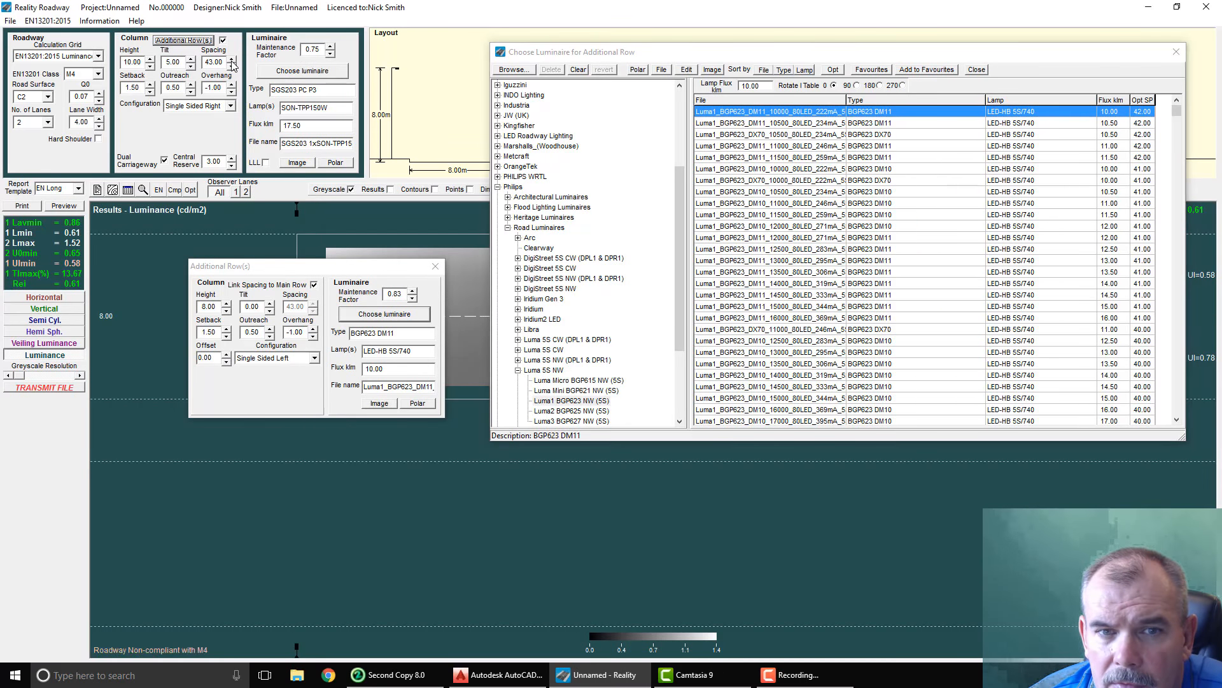
click(232, 59)
click(232, 65)
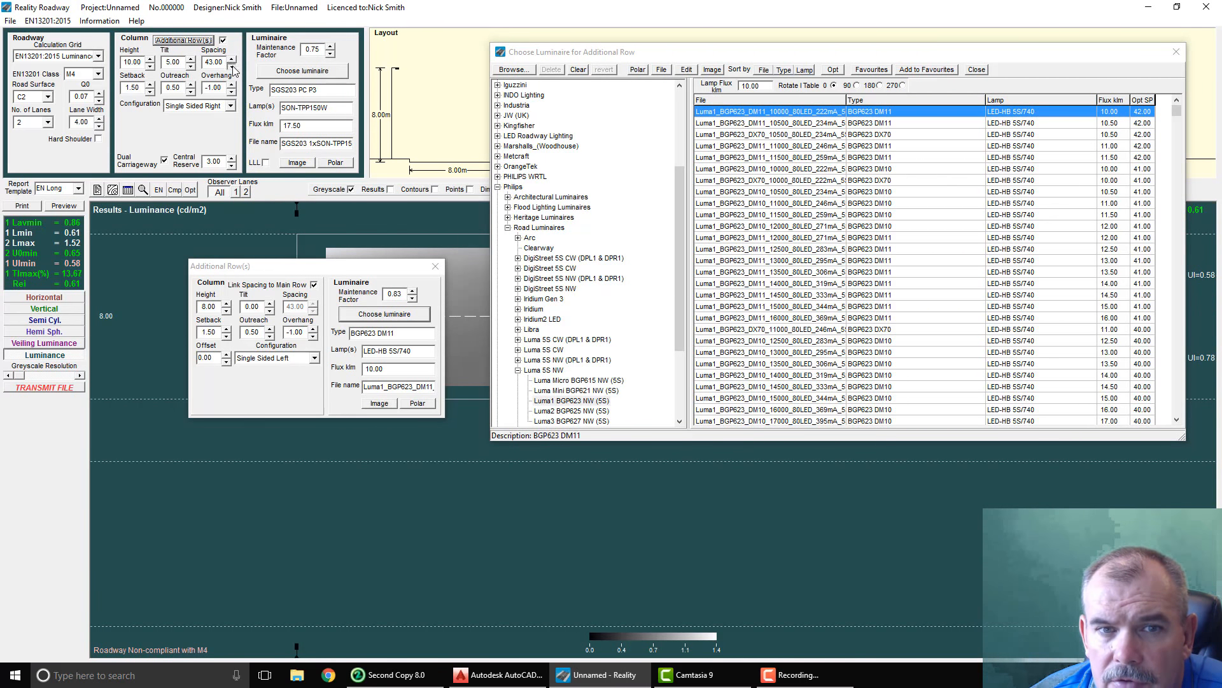
click(233, 66)
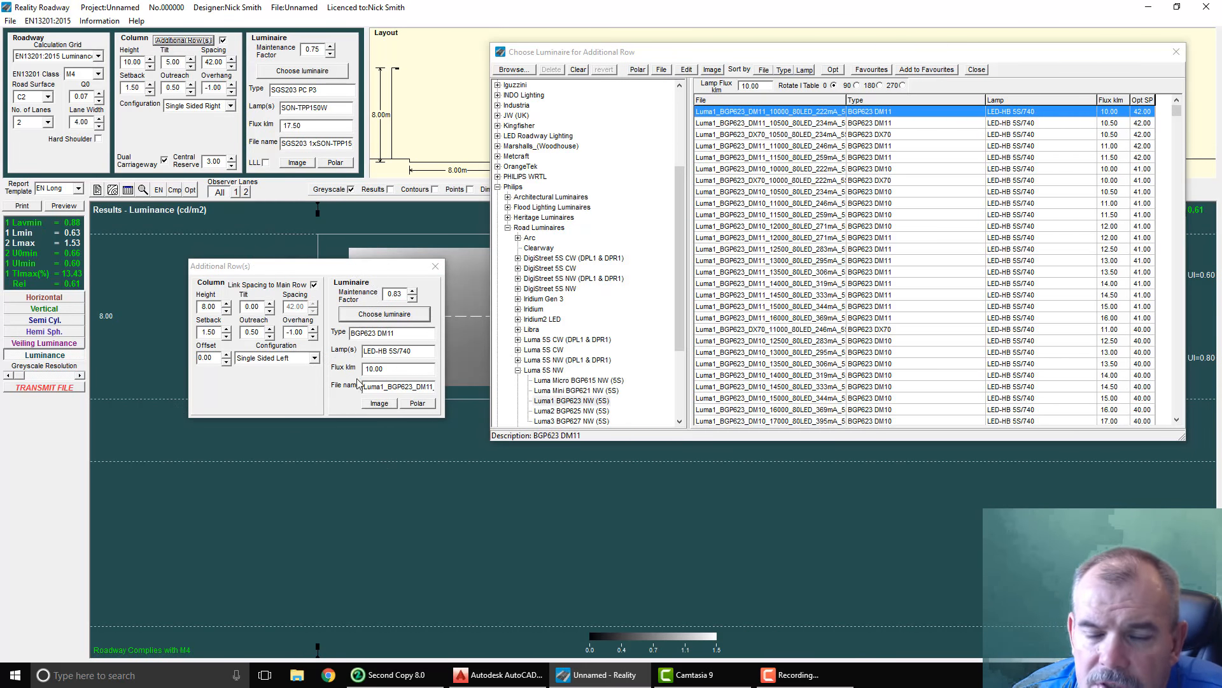
Step: Close the additional row's luminaire selection and reposition the Additional Row(s) window clear of the main settings and layout diagram
drag(278, 266, 235, 246)
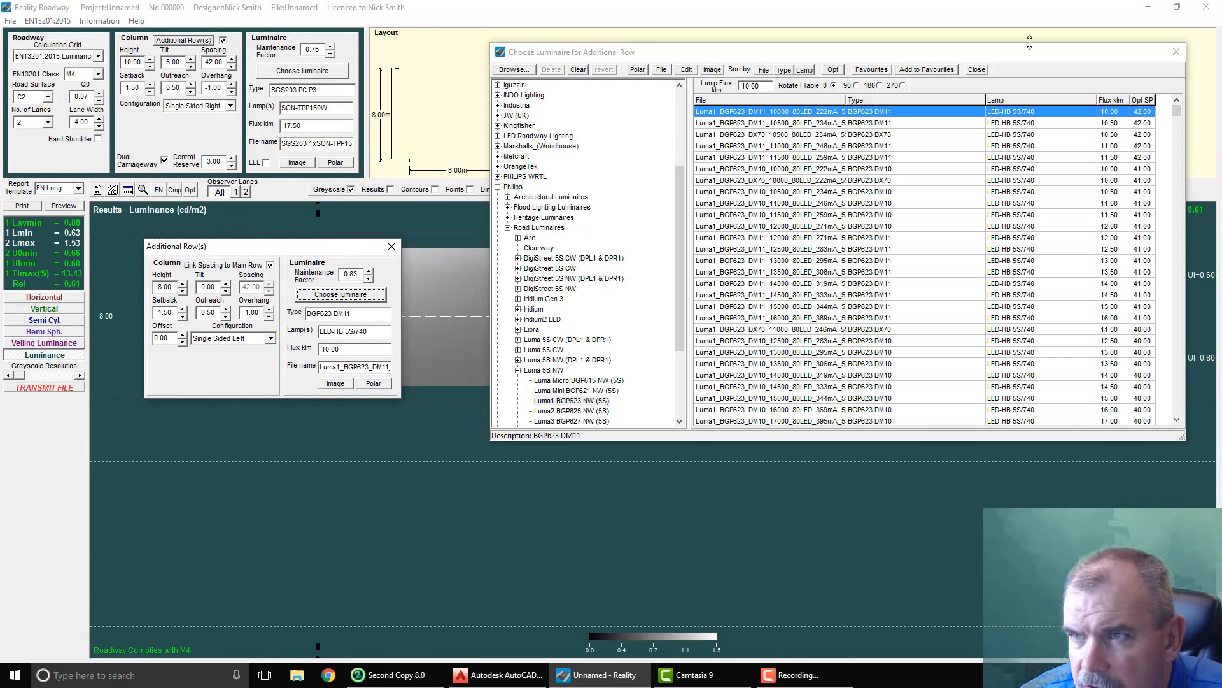
click(980, 71)
drag(274, 246, 590, 251)
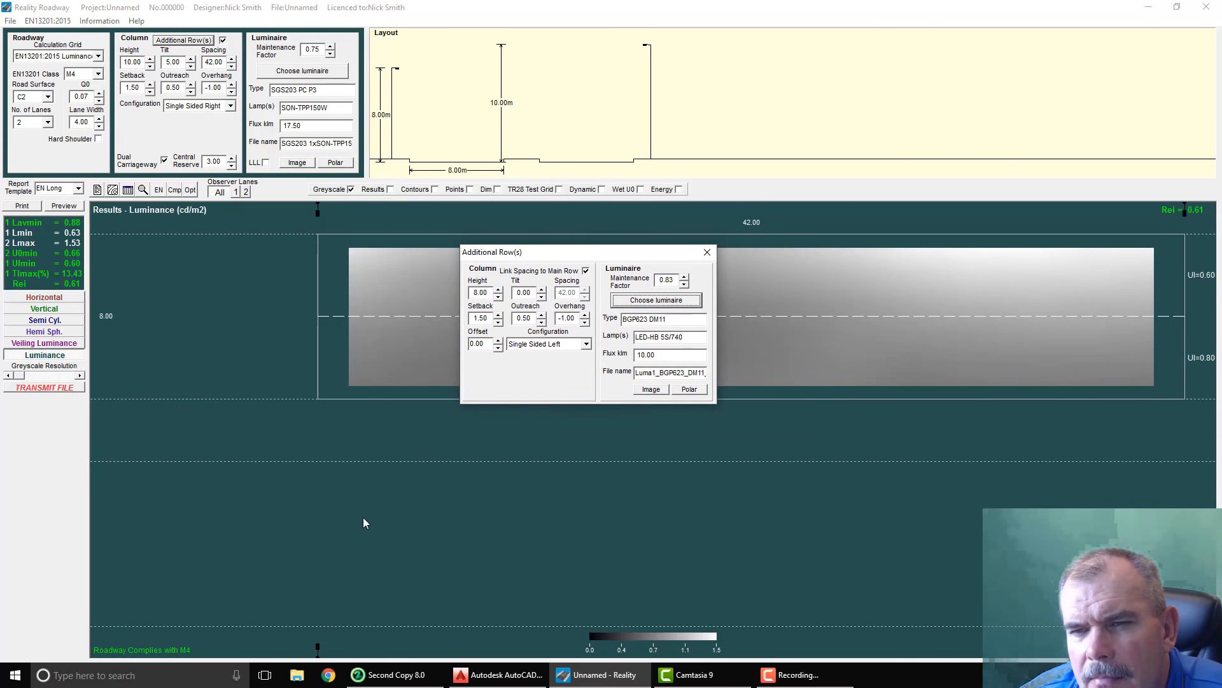
drag(538, 250, 651, 243)
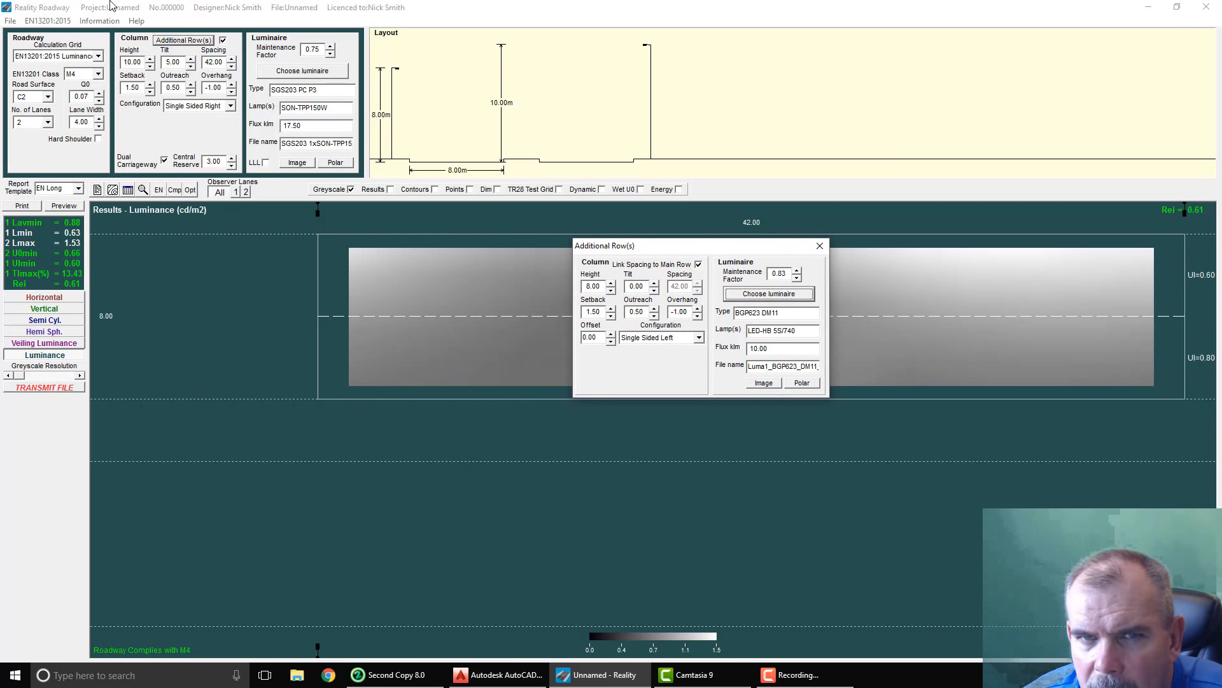
Step: Set the main row's configuration to Opposite and the additional row's configuration to Opposite reversed
click(202, 107)
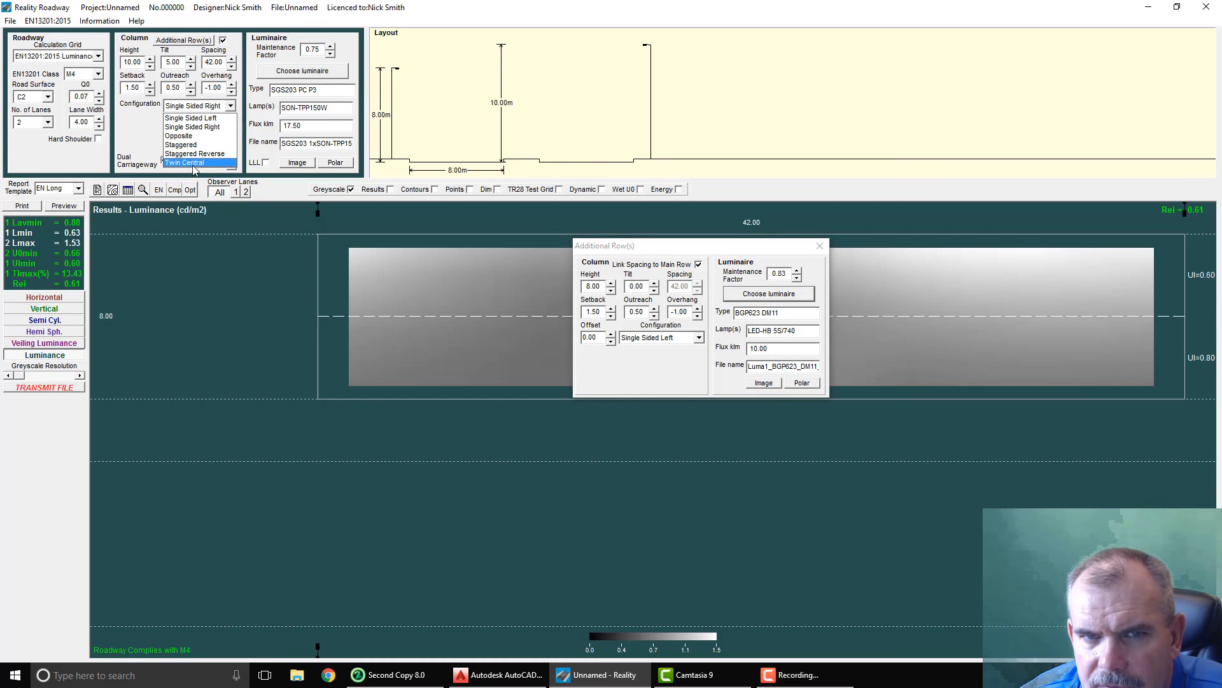
click(197, 137)
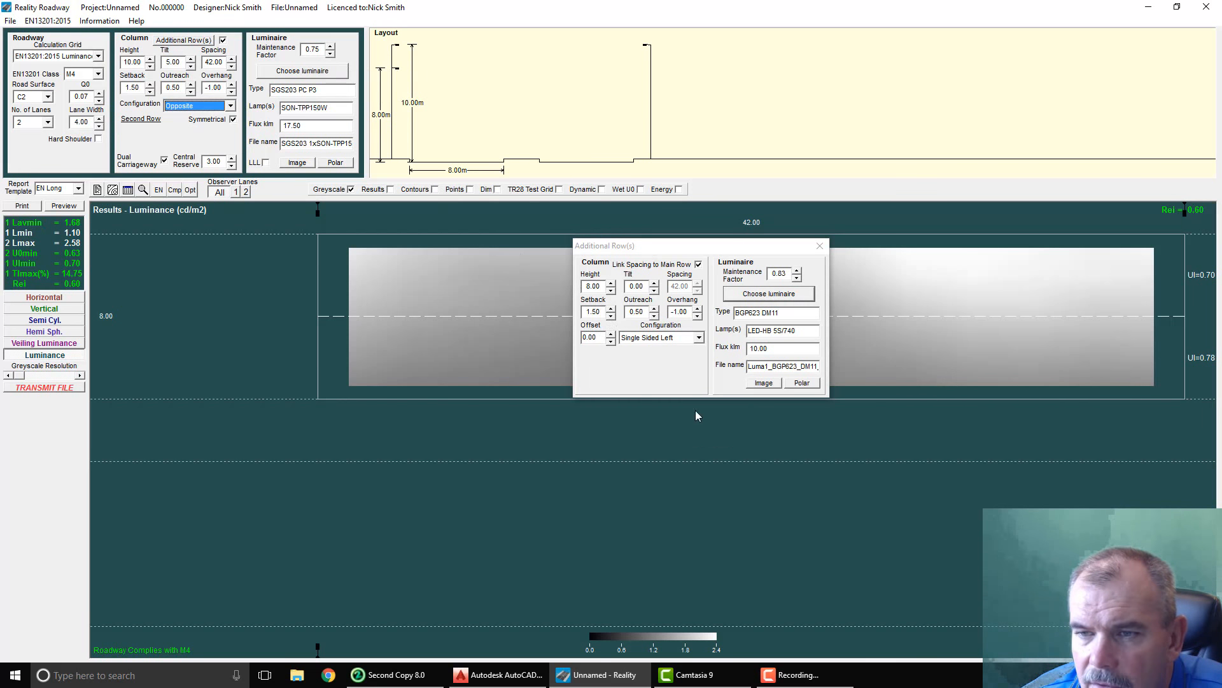
click(651, 338)
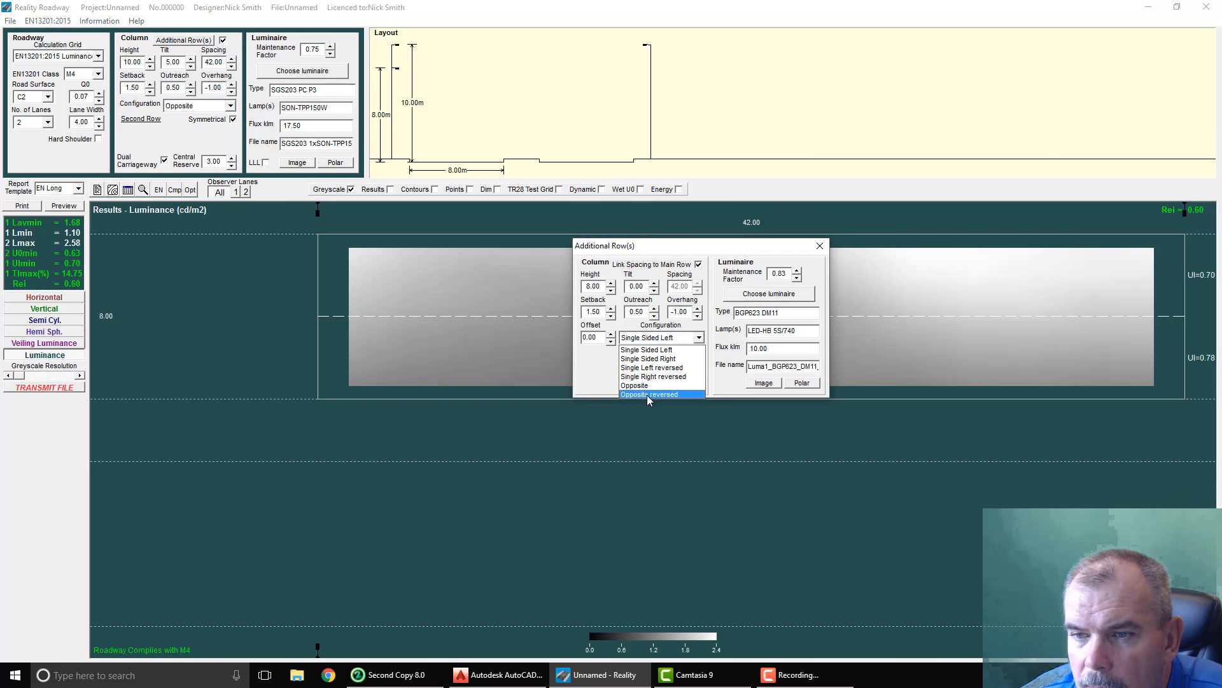
click(647, 394)
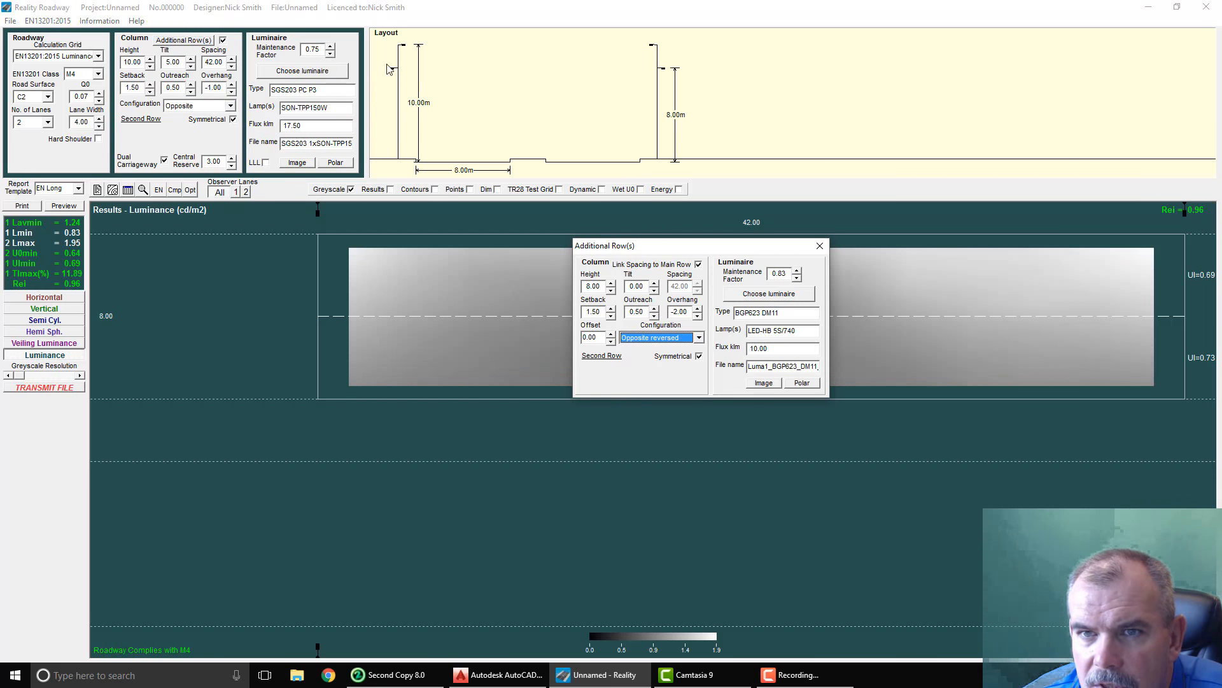
Step: Set the additional row's column height to 5.00 m
click(611, 290)
click(610, 291)
click(610, 291)
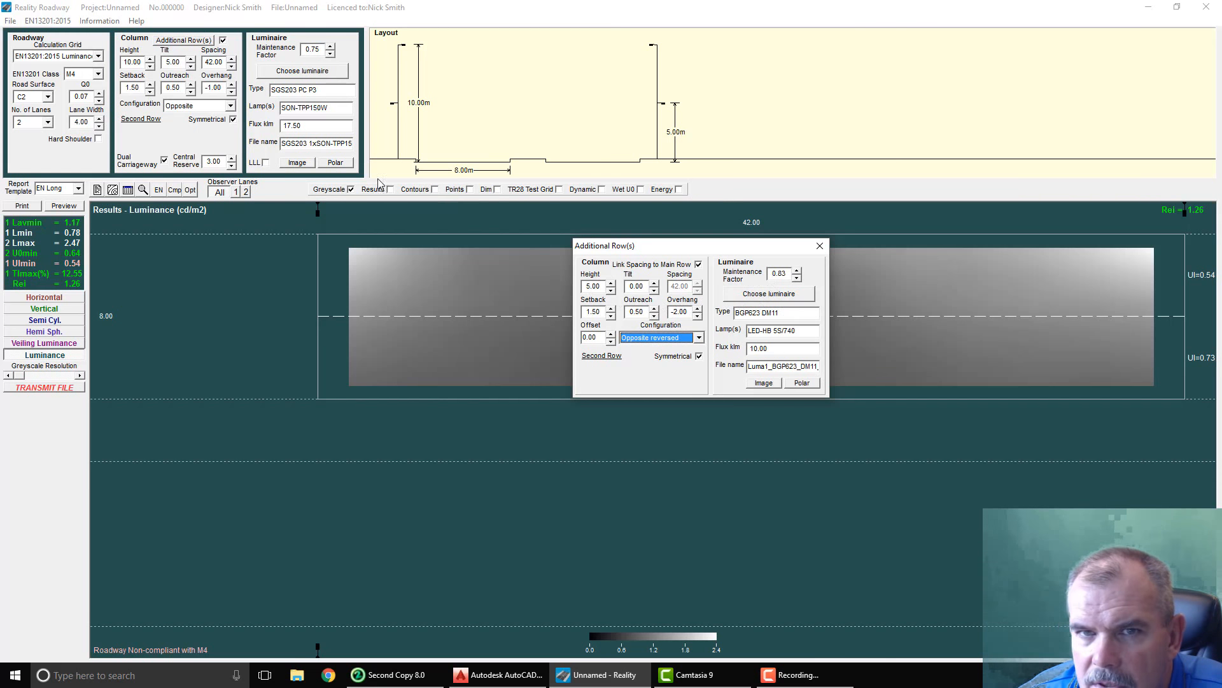
Step: Try a Single Sided Left configuration for the main row with Single Sided Right for the additional row
click(195, 107)
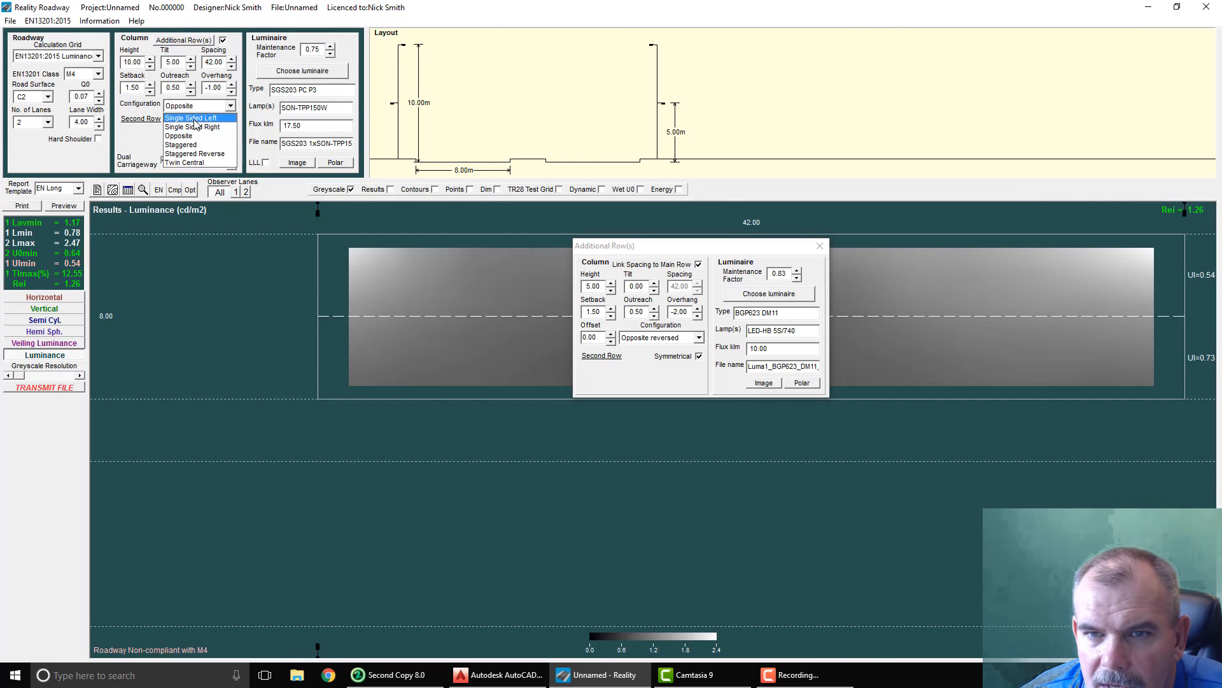
click(195, 118)
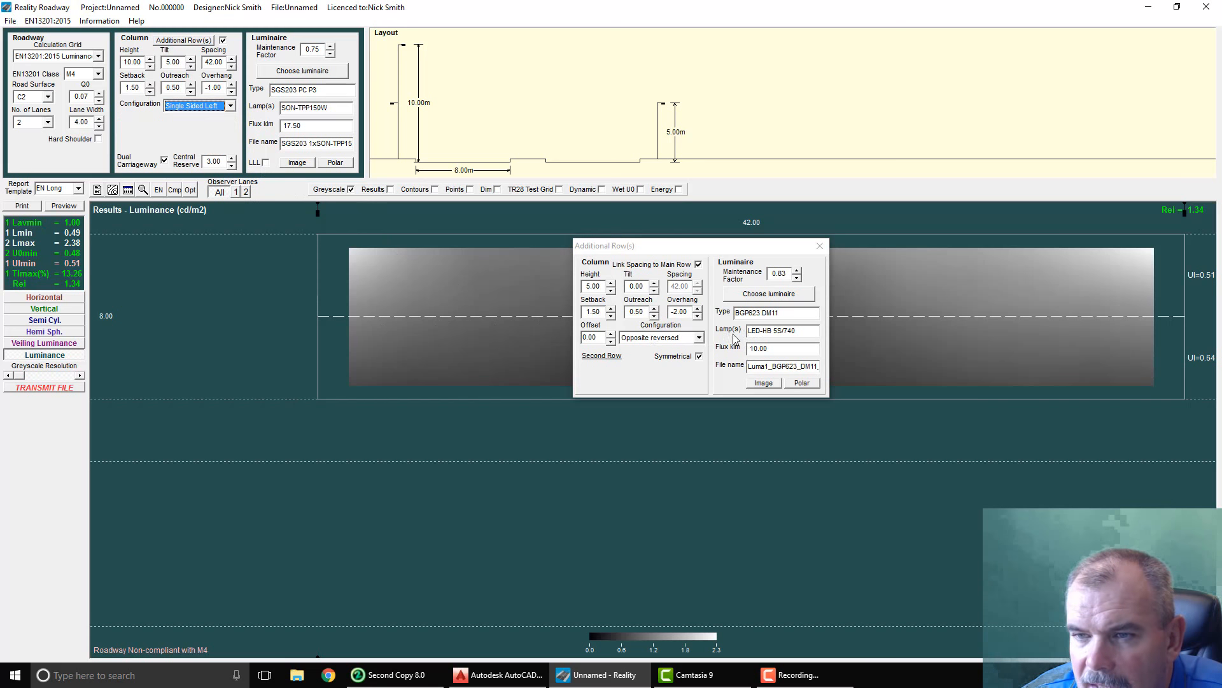
click(660, 337)
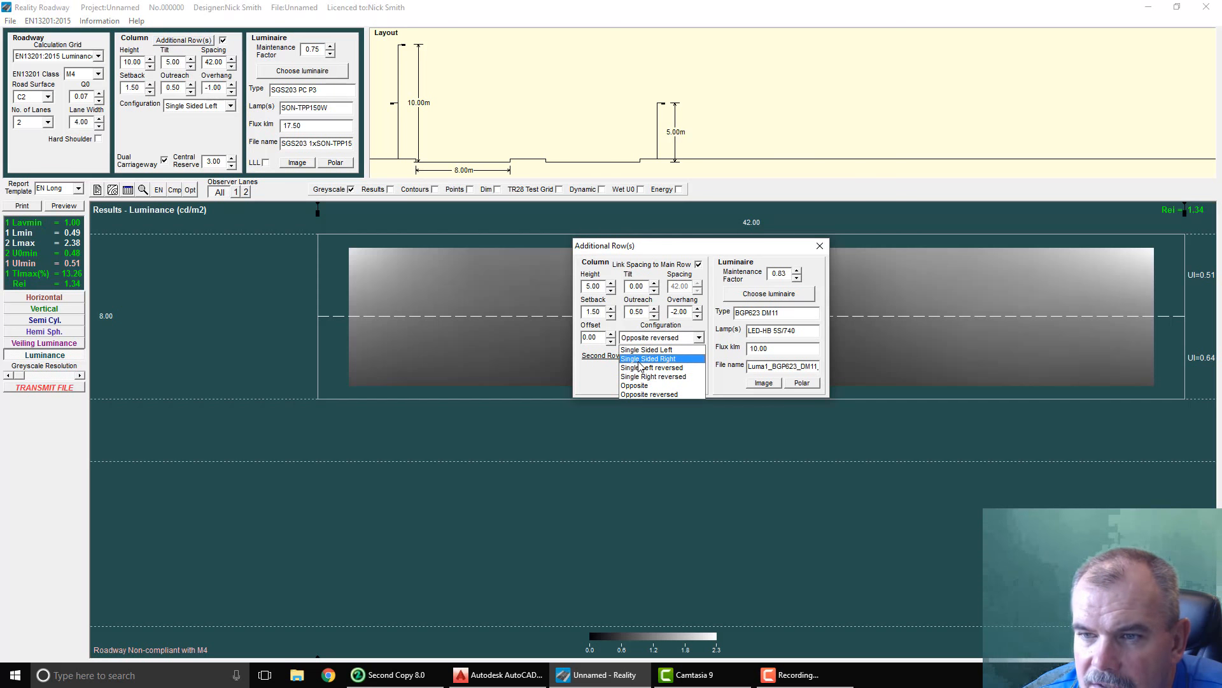
click(640, 360)
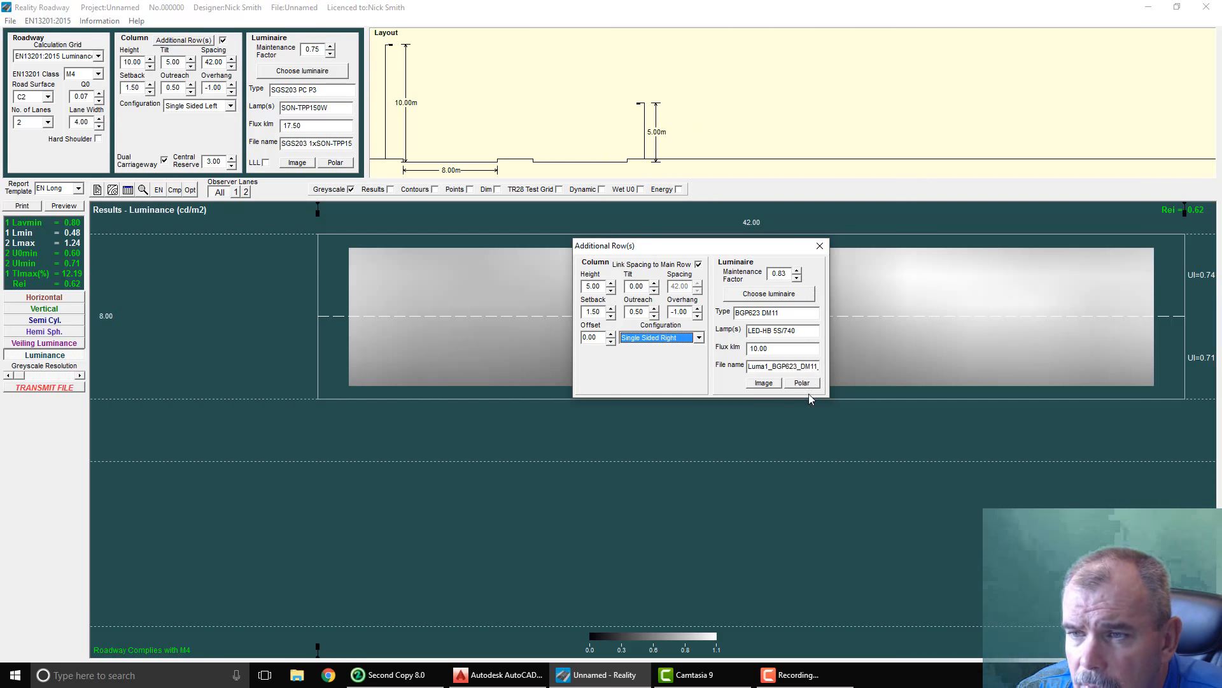
Step: Return the main row's configuration to Opposite and the additional row's to Opposite reversed
drag(758, 252, 508, 250)
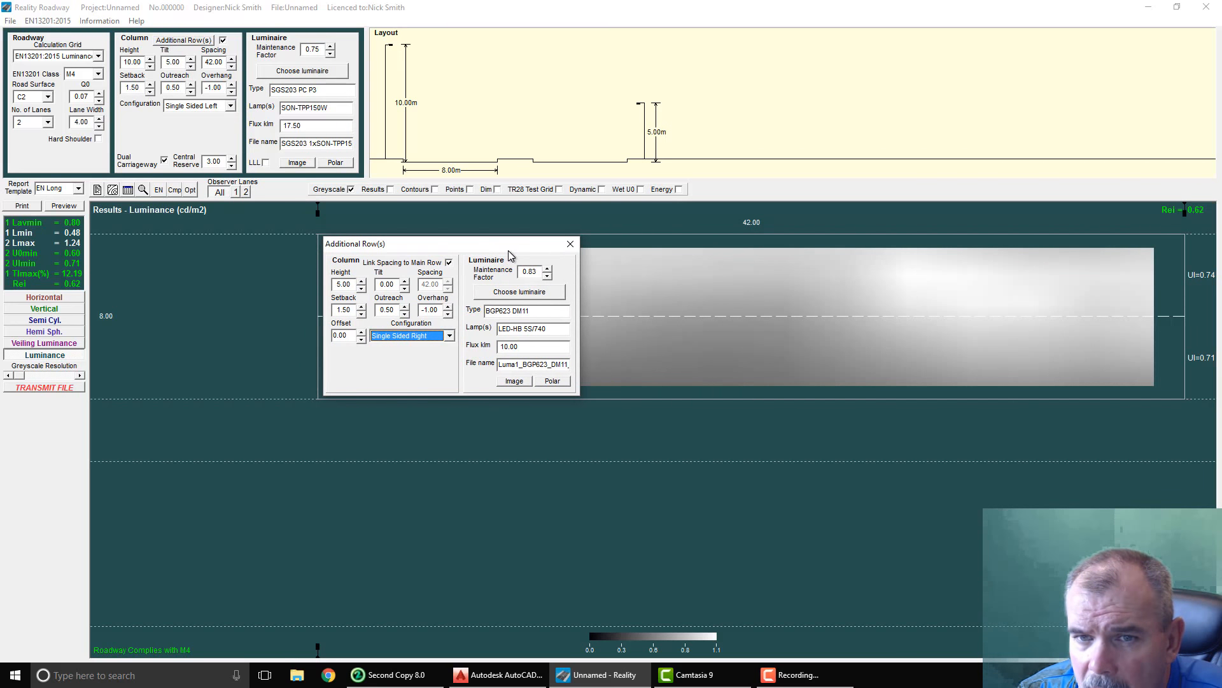
click(177, 108)
click(190, 138)
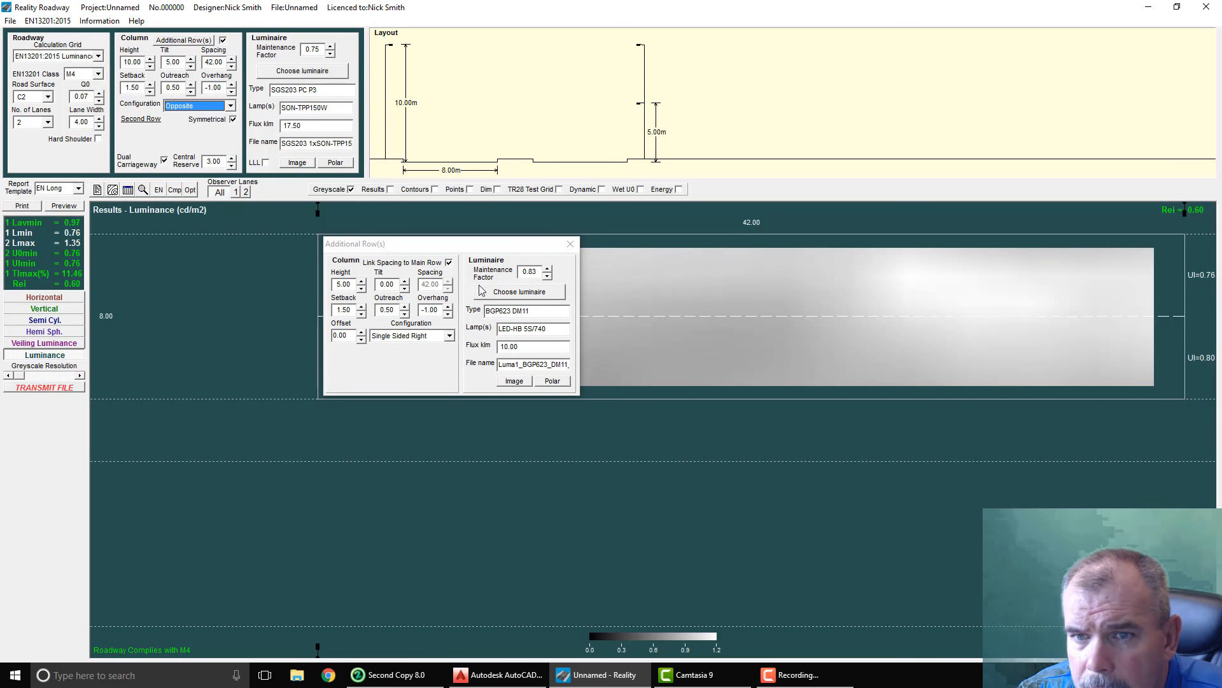
click(449, 335)
click(404, 401)
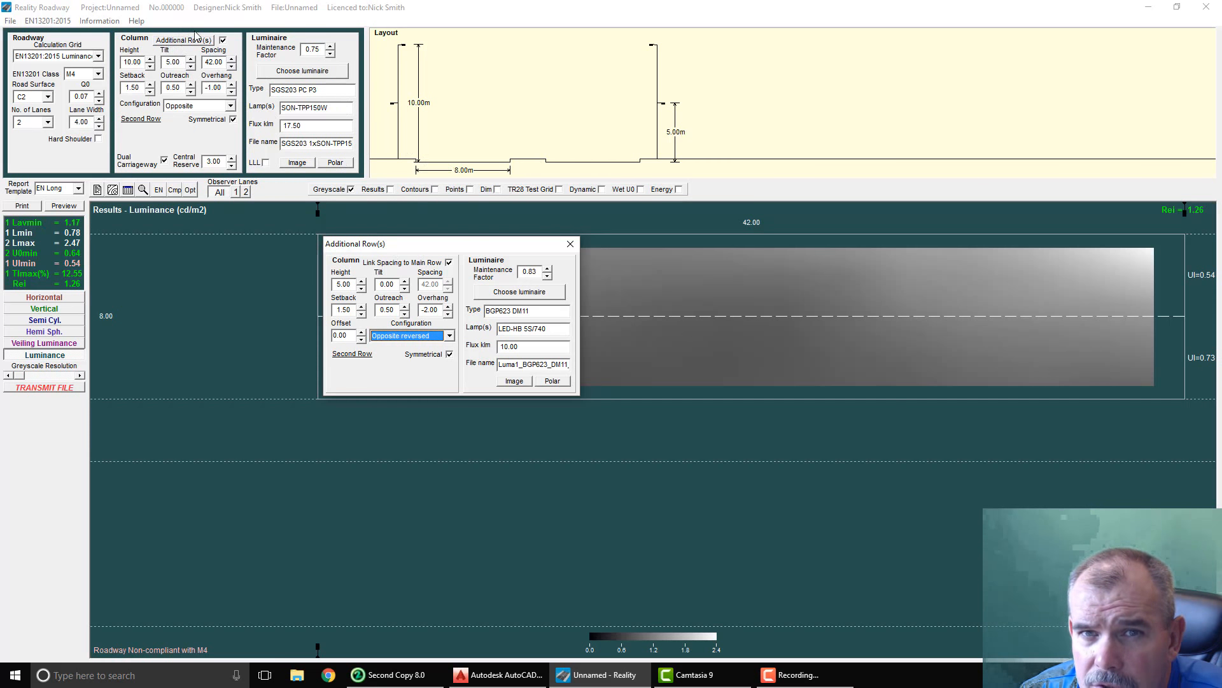
Step: Turn off the additional row, optimise the spacing of the main row alone, and return the spacing to 42 m
click(223, 40)
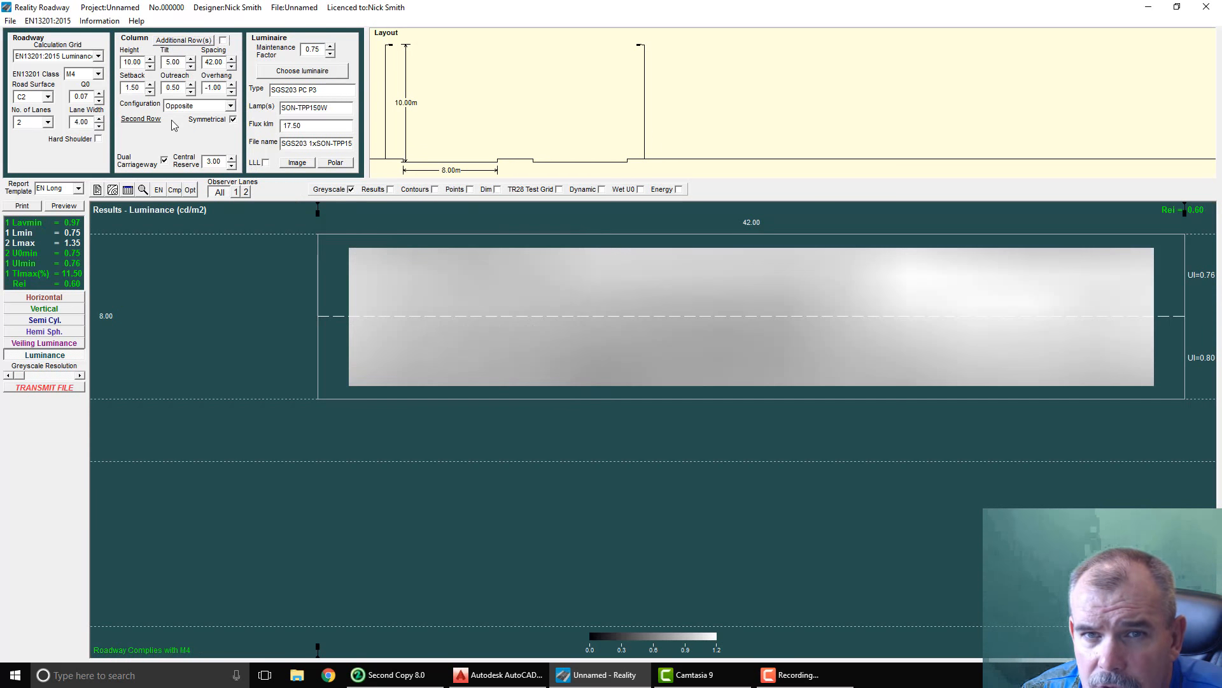
click(191, 193)
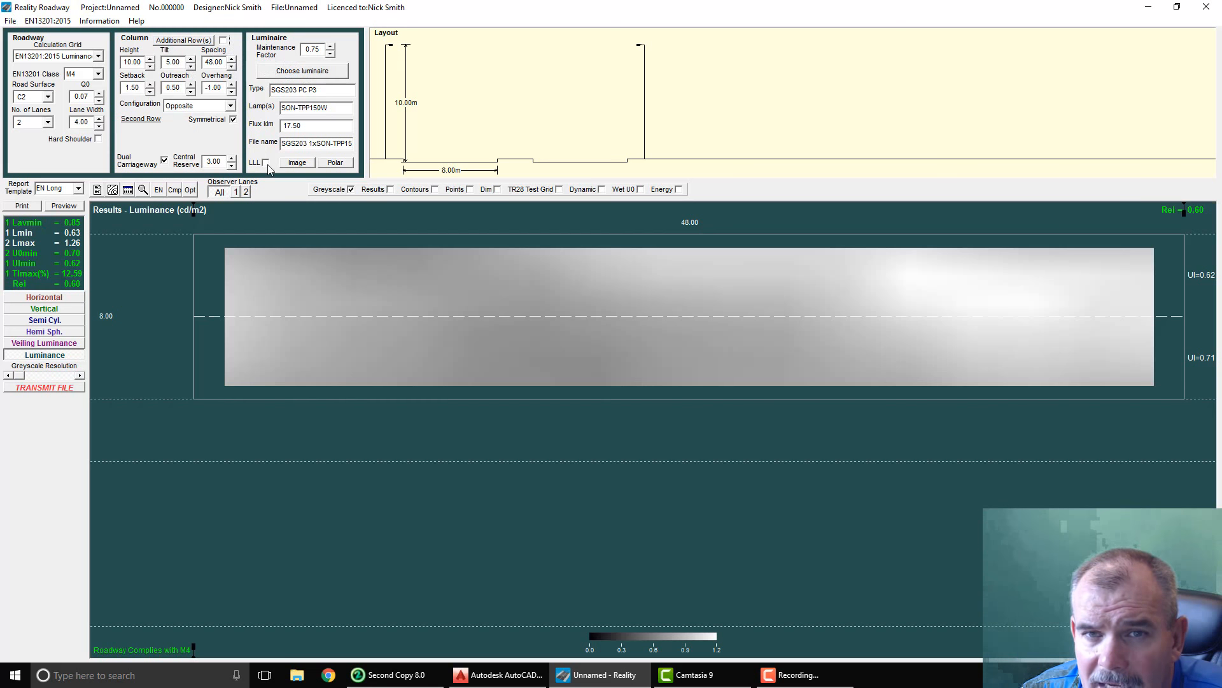
click(231, 66)
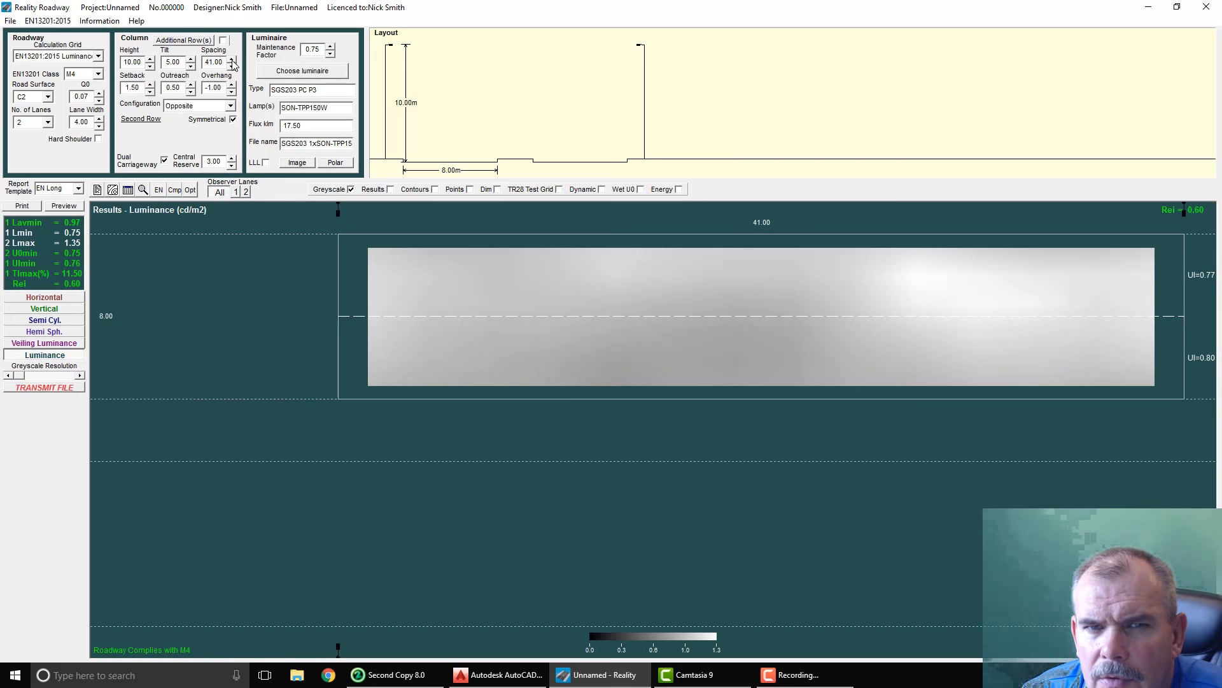
click(232, 60)
Step: Re-enable the additional row and move its settings window clear of the layout diagram
click(193, 40)
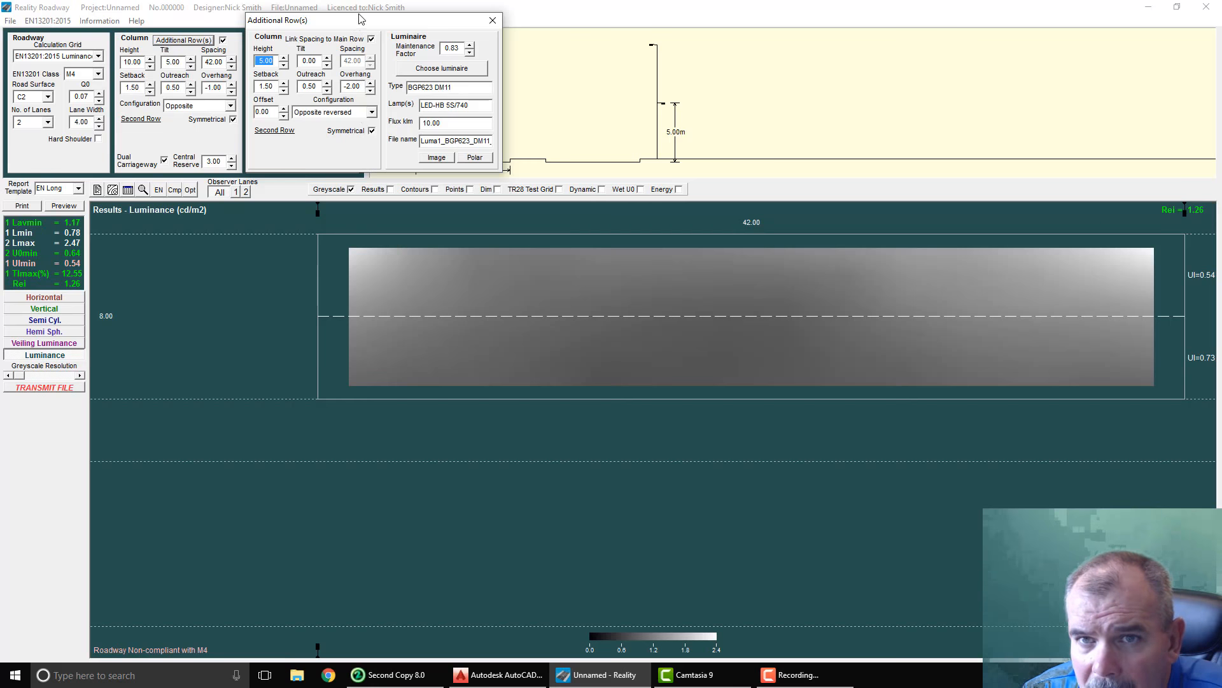
drag(366, 24, 284, 250)
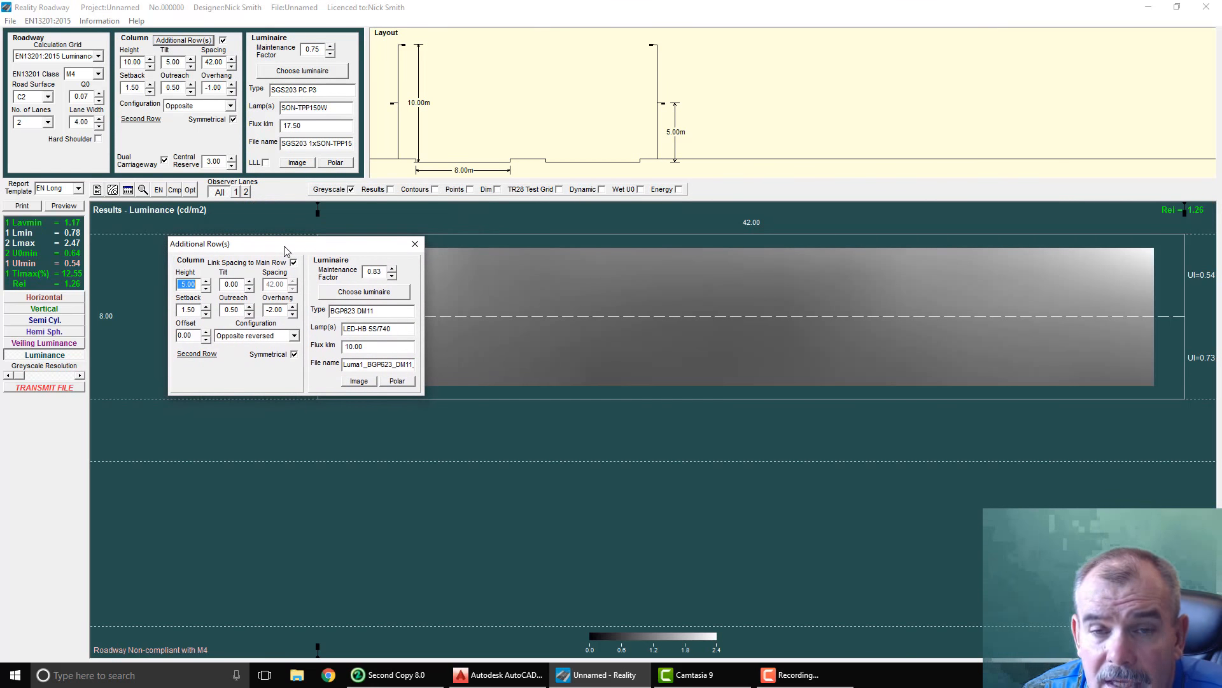